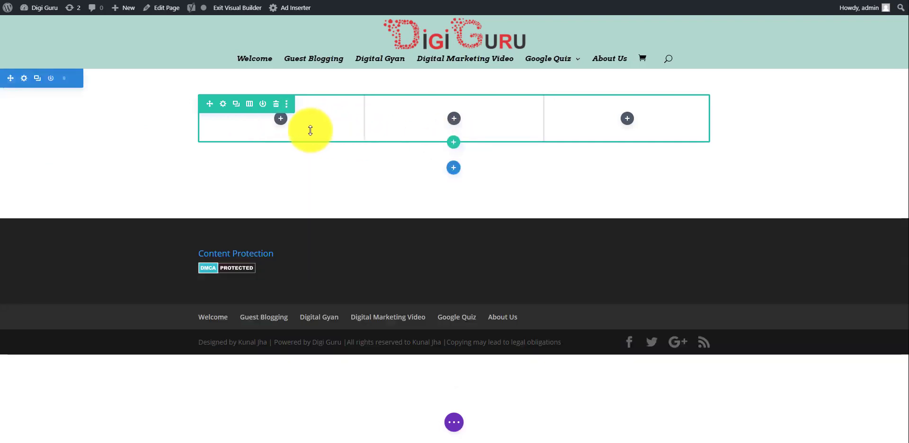
Open Insert Module for the first column and scroll the module grid toward Menu
{"action": "left_click", "coordinate": [281, 119]}
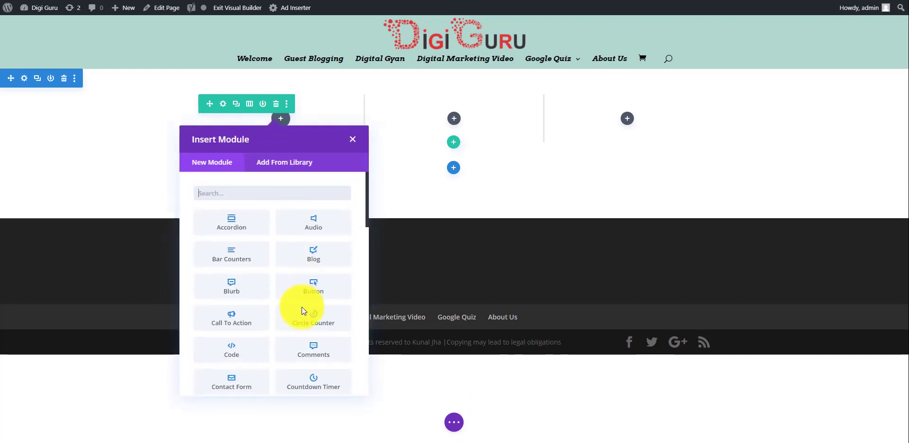
{"action": "scroll", "coordinate": [302, 311], "scroll_direction": "down", "scroll_amount": 4}
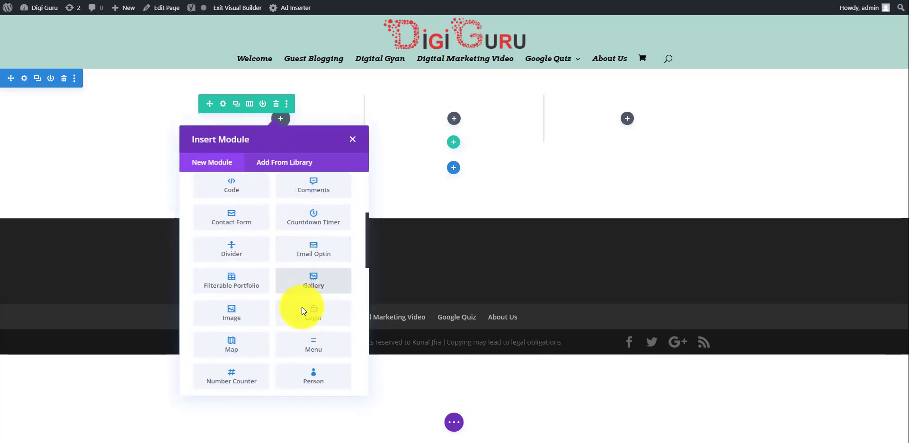
{"action": "scroll", "coordinate": [302, 311], "scroll_direction": "down", "scroll_amount": 2}
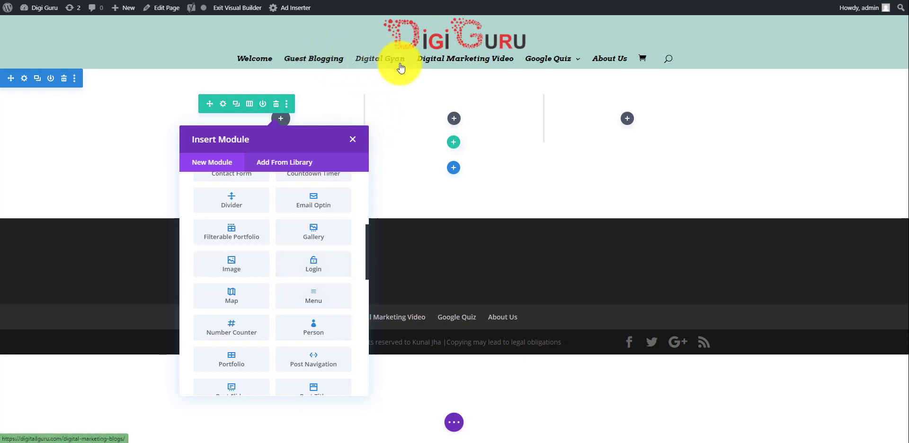
Insert a Menu module in the first column and switch its menu to sample 1
{"action": "left_click", "coordinate": [302, 299]}
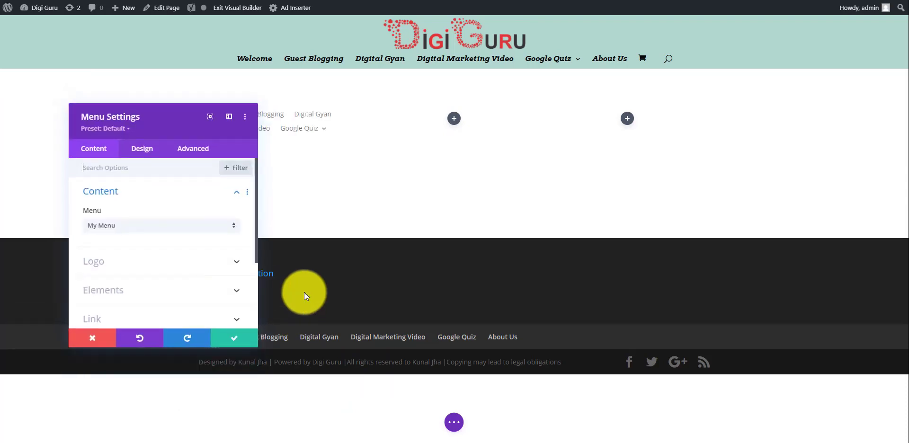
{"action": "left_click", "coordinate": [199, 229]}
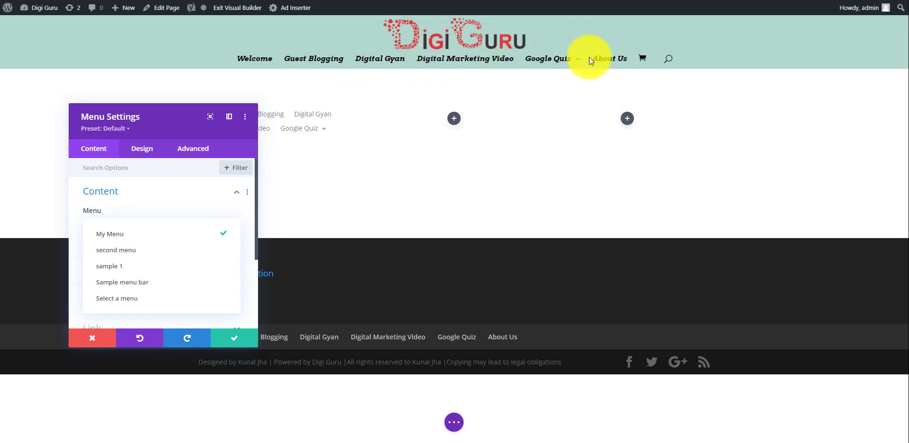
{"action": "left_click", "coordinate": [152, 254]}
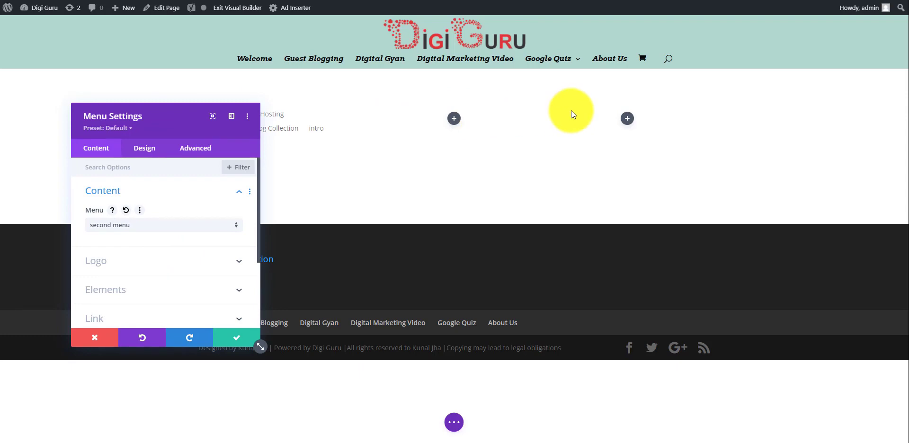
{"action": "left_click_drag", "start_coordinate": [571, 111], "coordinate": [582, 98]}
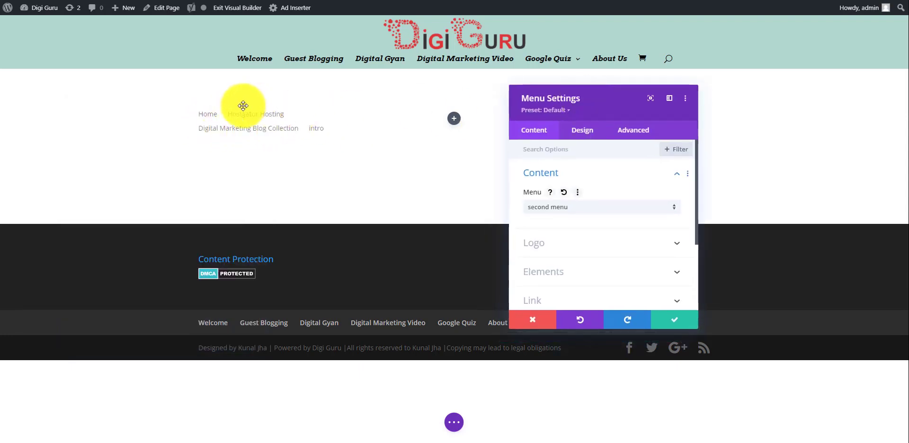
{"action": "left_click", "coordinate": [618, 208]}
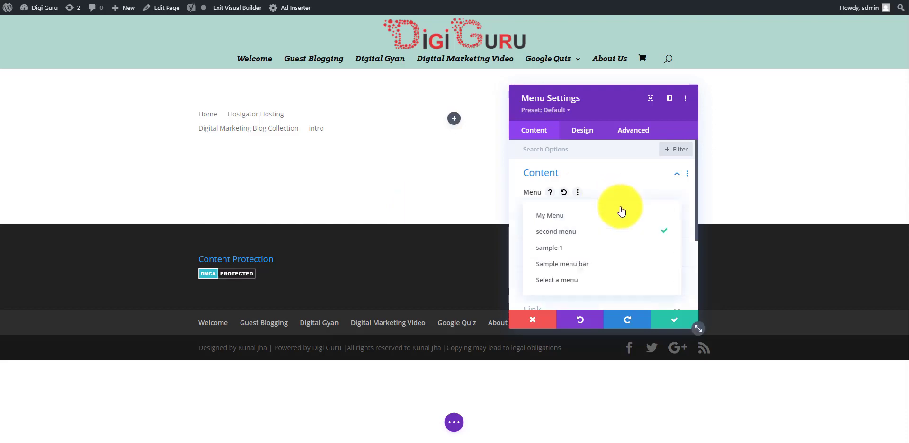
{"action": "left_click", "coordinate": [576, 251]}
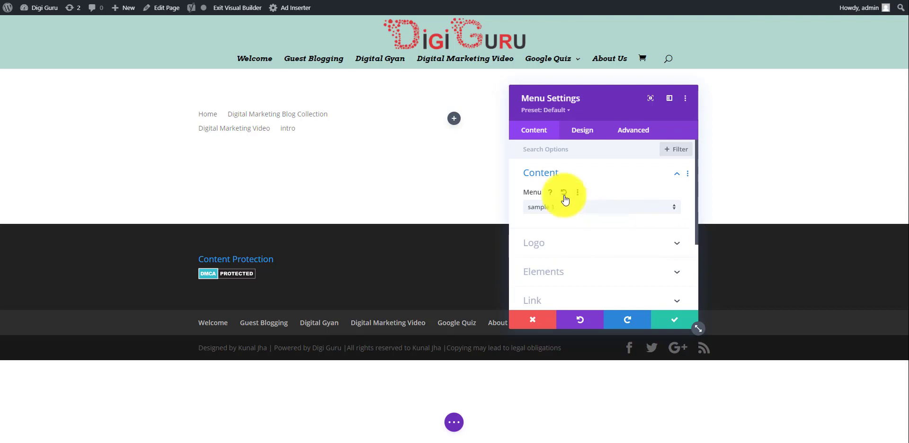
{"action": "left_click", "coordinate": [643, 245]}
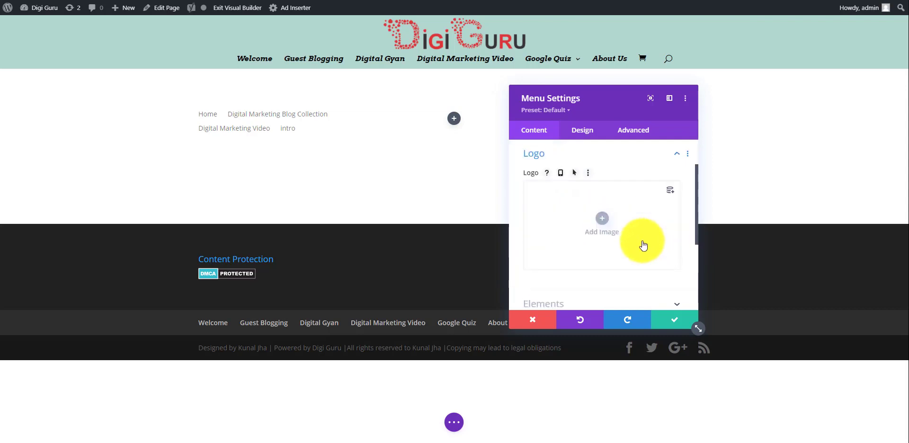
Choose the blue globe image from the Media Library as the menu's Logo
{"action": "left_click", "coordinate": [603, 219]}
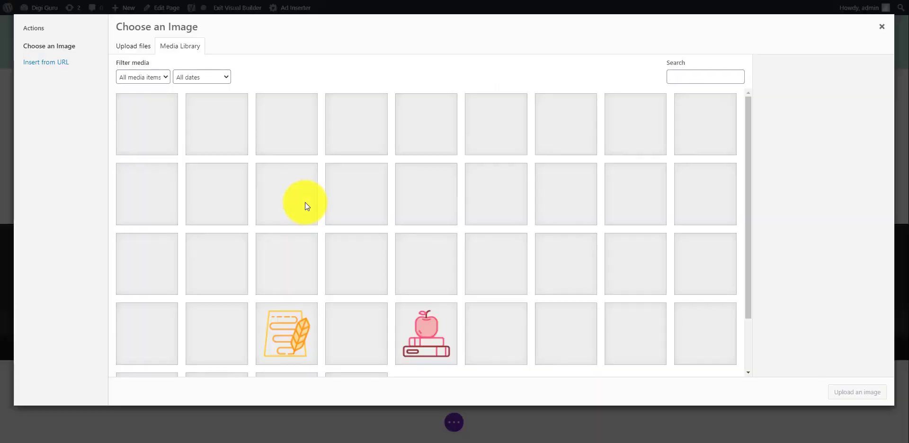
{"action": "scroll", "coordinate": [305, 203], "scroll_direction": "down", "scroll_amount": 2}
{"action": "scroll", "coordinate": [405, 229], "scroll_direction": "down", "scroll_amount": 3}
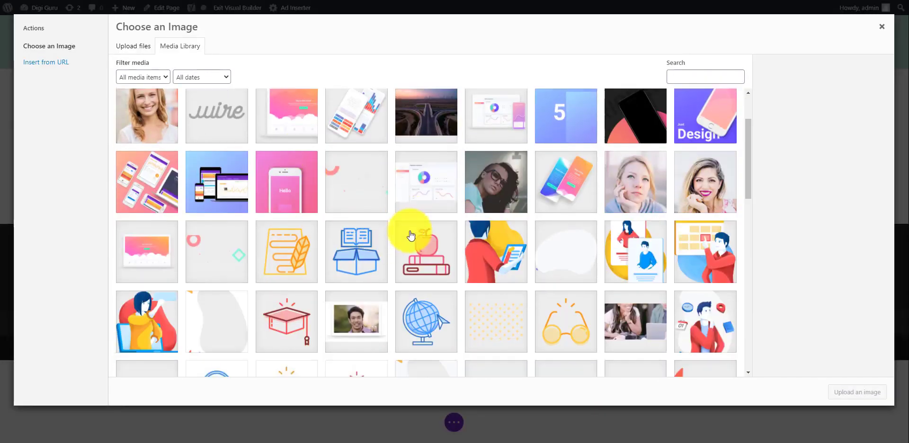
{"action": "left_click", "coordinate": [421, 251]}
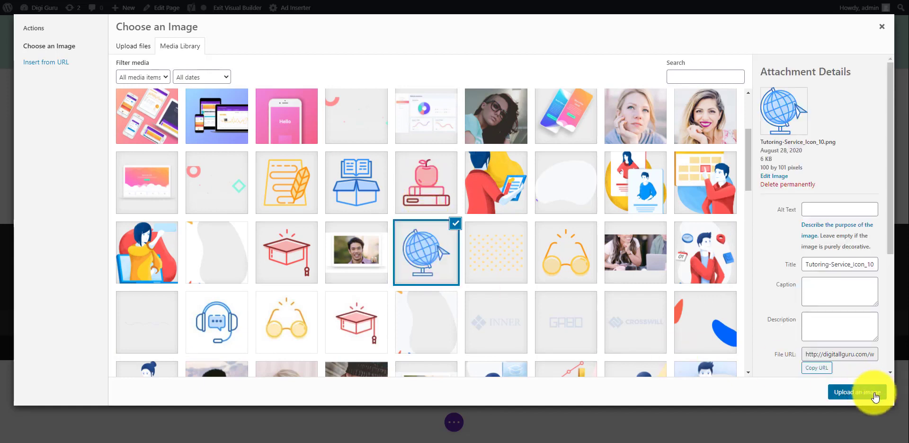
{"action": "left_click", "coordinate": [857, 392]}
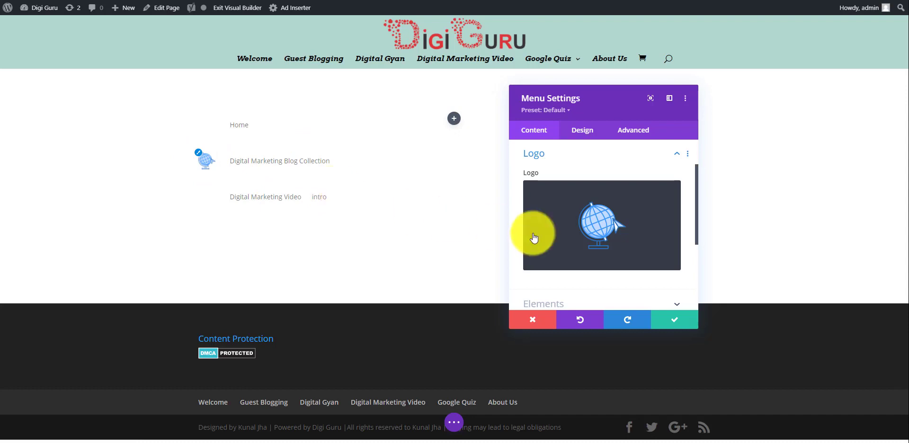
Turn Show Shopping Cart Icon on and back off so the cart stays hidden
{"action": "scroll", "coordinate": [611, 246], "scroll_direction": "down", "scroll_amount": 3}
{"action": "scroll", "coordinate": [611, 255], "scroll_direction": "down", "scroll_amount": 2}
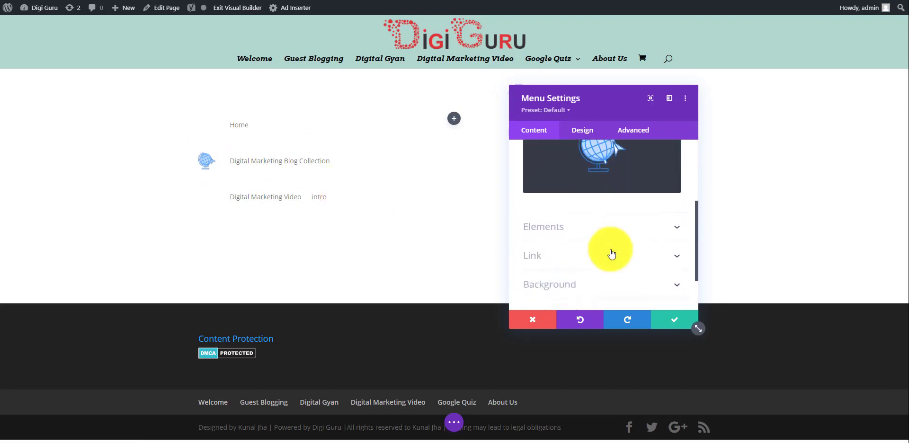
{"action": "left_click", "coordinate": [639, 220]}
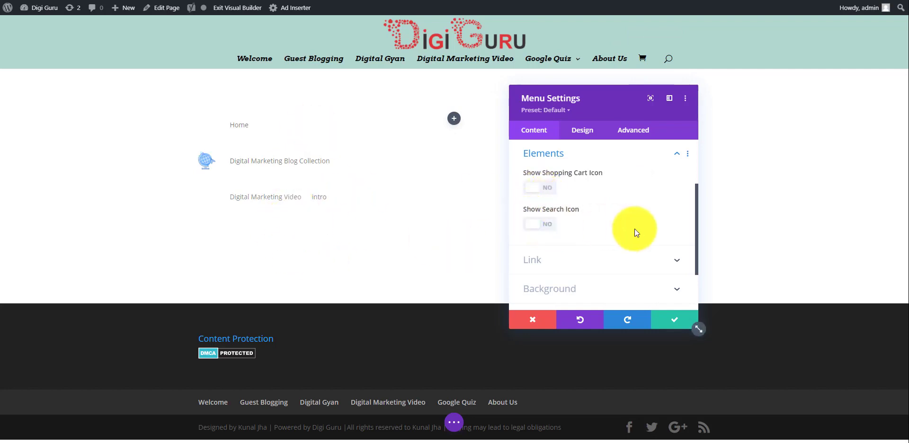
{"action": "scroll", "coordinate": [630, 224], "scroll_direction": "down", "scroll_amount": 1}
{"action": "scroll", "coordinate": [629, 228], "scroll_direction": "down", "scroll_amount": 1}
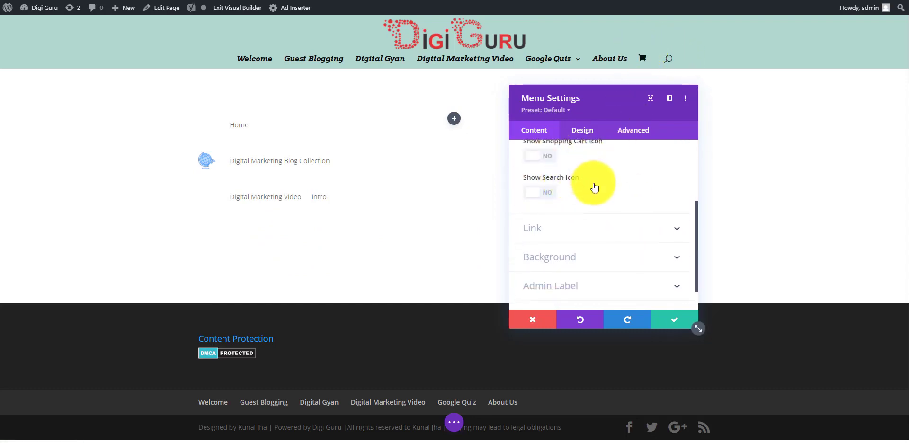
{"action": "left_click", "coordinate": [551, 162]}
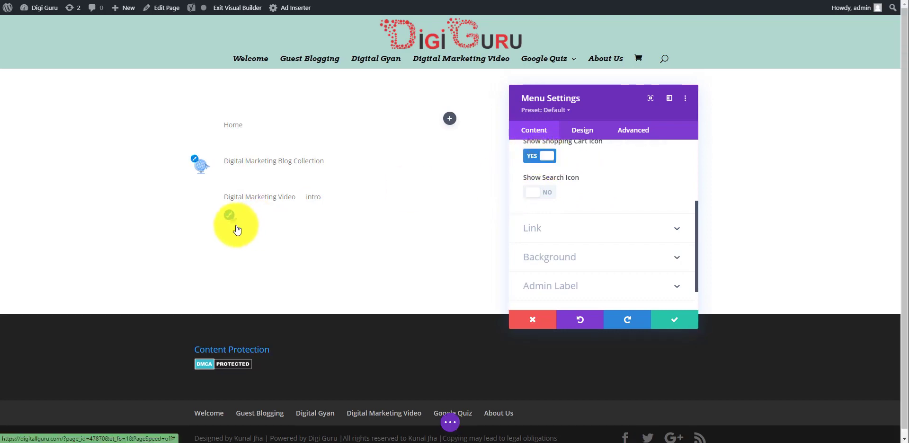
{"action": "left_click", "coordinate": [532, 162]}
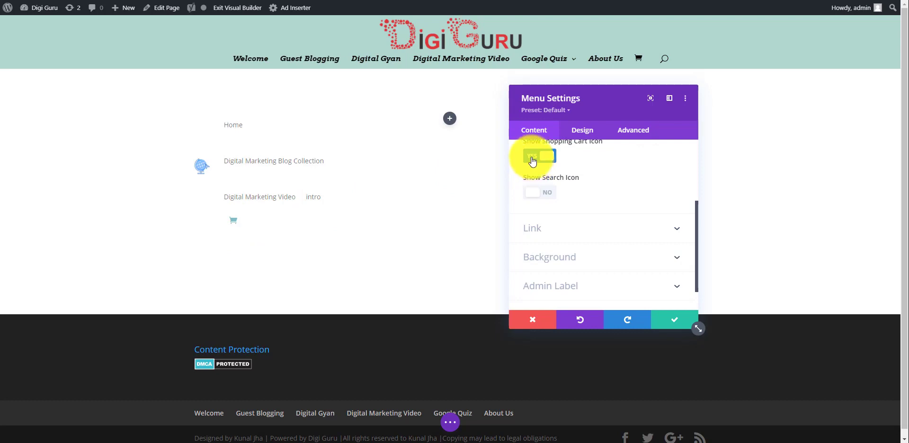
{"action": "scroll", "coordinate": [640, 192], "scroll_direction": "down", "scroll_amount": 2}
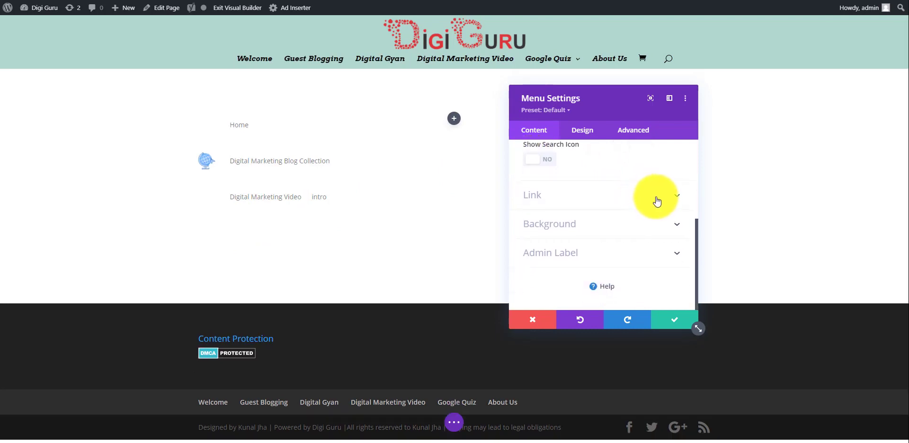
Set the menu's Logo Link Target to In The New Tab
{"action": "left_click", "coordinate": [656, 200]}
{"action": "scroll", "coordinate": [656, 201], "scroll_direction": "down", "scroll_amount": 1}
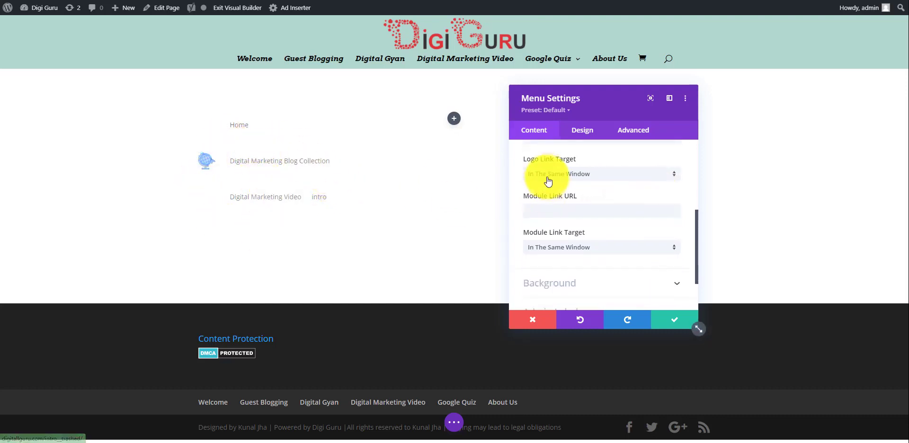
{"action": "left_click", "coordinate": [608, 177]}
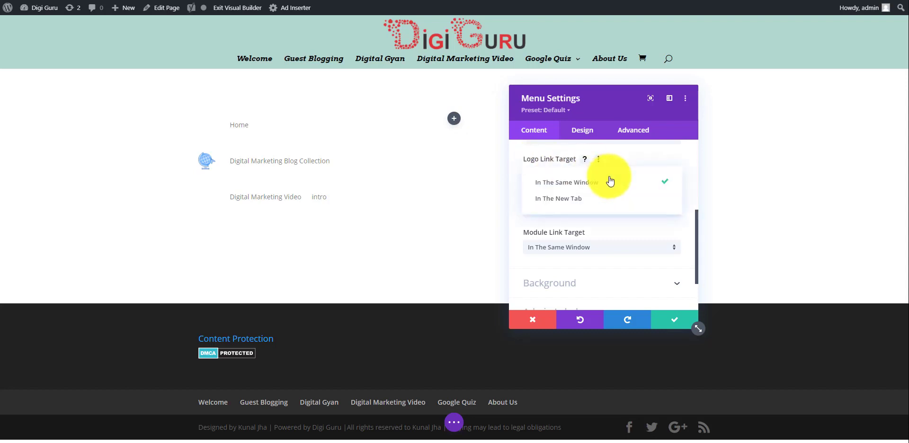
{"action": "left_click", "coordinate": [587, 203]}
{"action": "scroll", "coordinate": [583, 199], "scroll_direction": "down", "scroll_amount": 1}
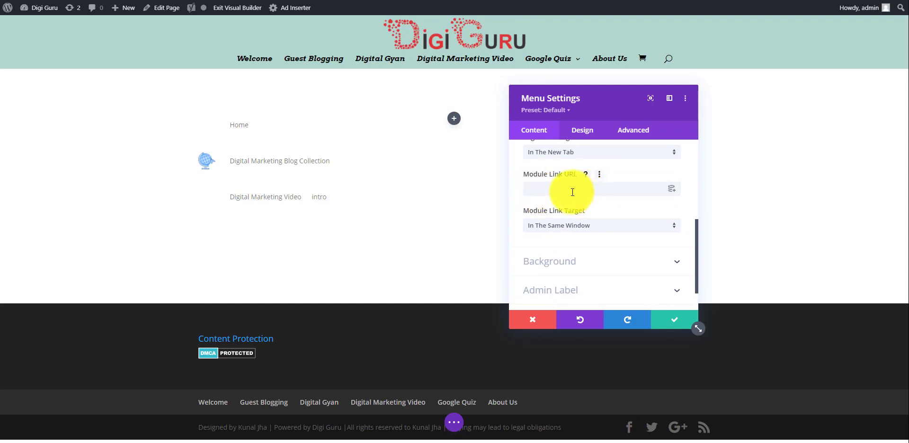
{"action": "scroll", "coordinate": [572, 191], "scroll_direction": "down", "scroll_amount": 1}
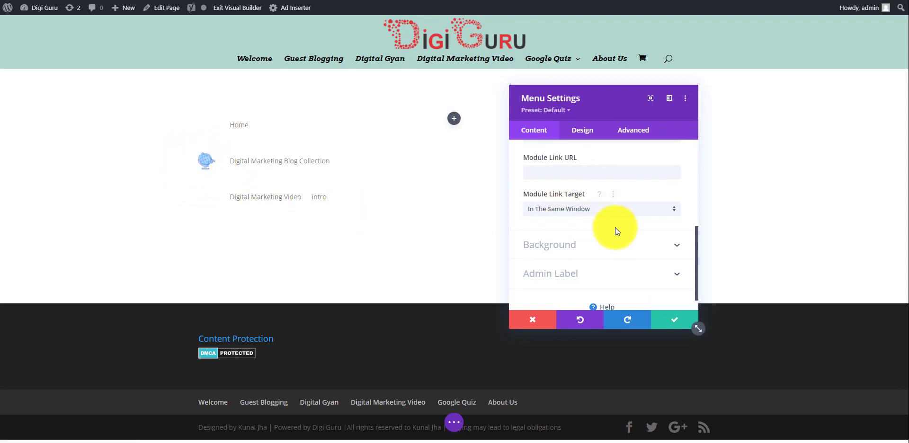
{"action": "scroll", "coordinate": [616, 228], "scroll_direction": "down", "scroll_amount": 1}
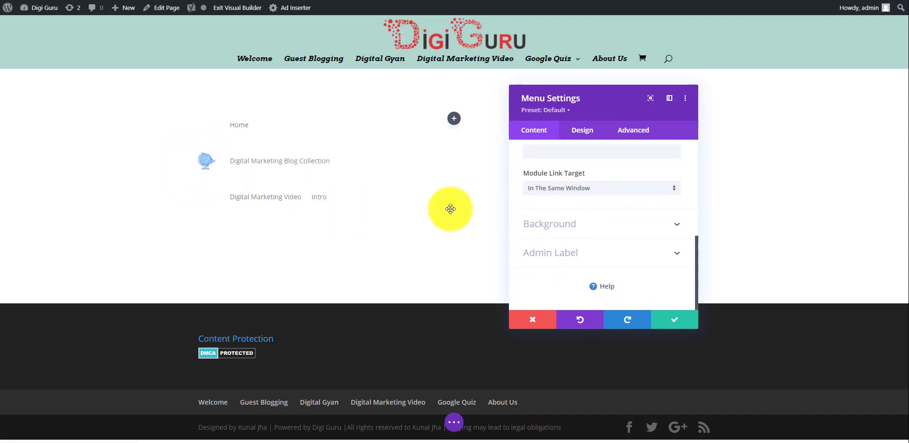
Give the menu module a yellow background, then lighten it to pale yellow #edef81
{"action": "left_click", "coordinate": [638, 230]}
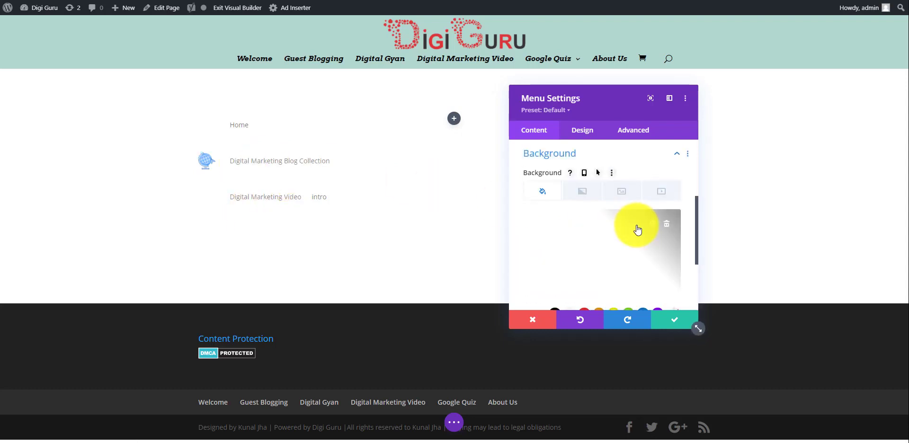
{"action": "scroll", "coordinate": [639, 228], "scroll_direction": "down", "scroll_amount": 1}
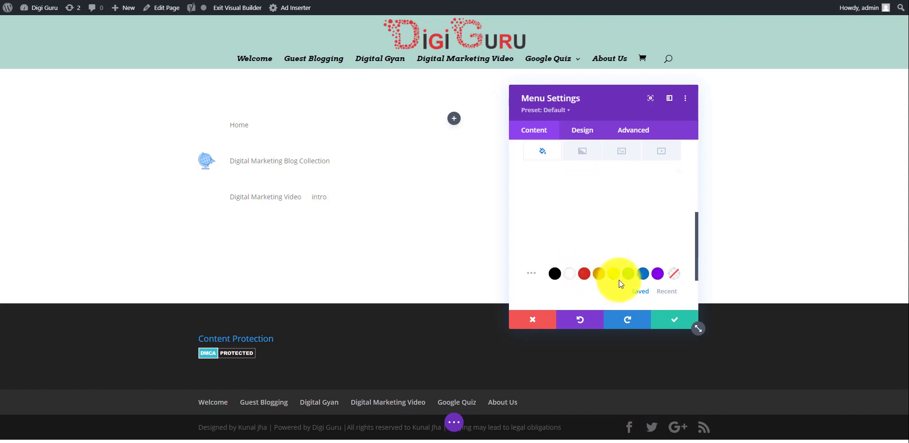
{"action": "left_click", "coordinate": [614, 275]}
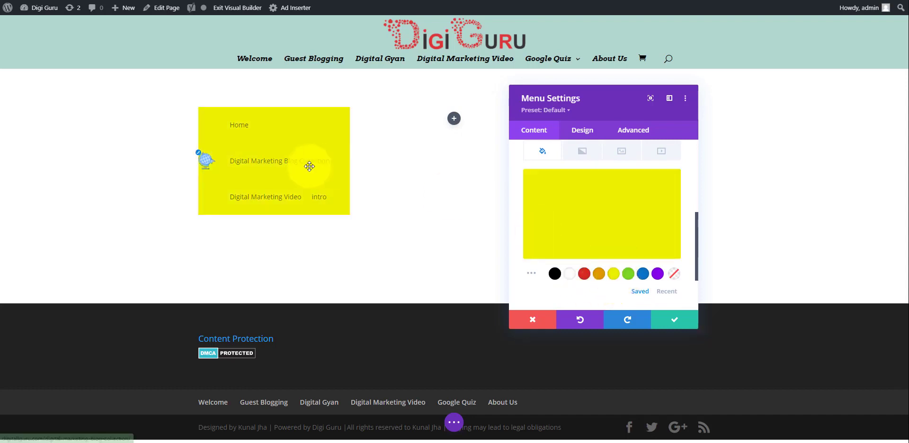
{"action": "mouse_move", "coordinate": [646, 209]}
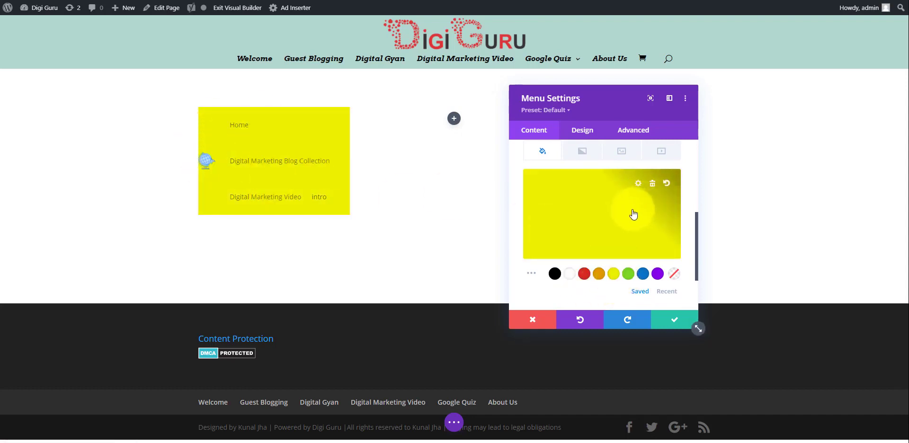
{"action": "left_click", "coordinate": [634, 212]}
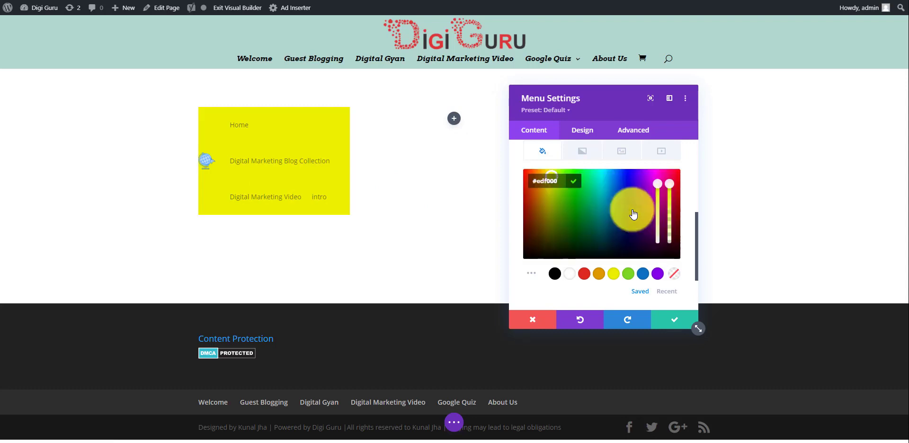
{"action": "left_click_drag", "start_coordinate": [657, 184], "coordinate": [655, 226]}
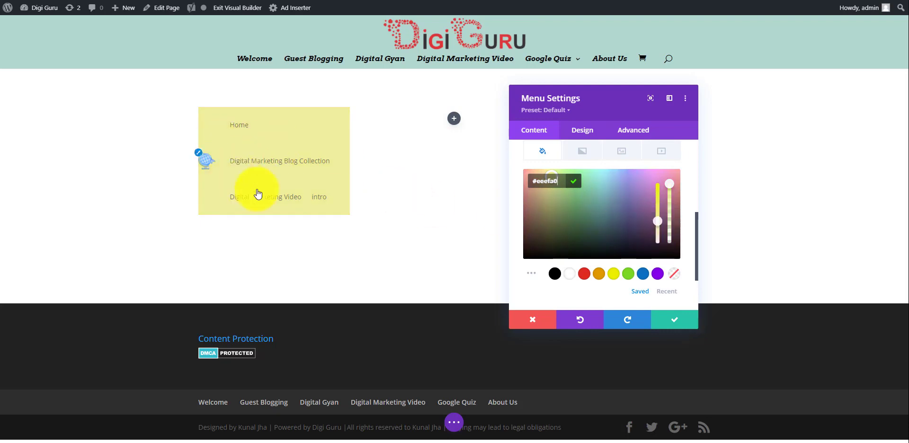
{"action": "left_click", "coordinate": [148, 209]}
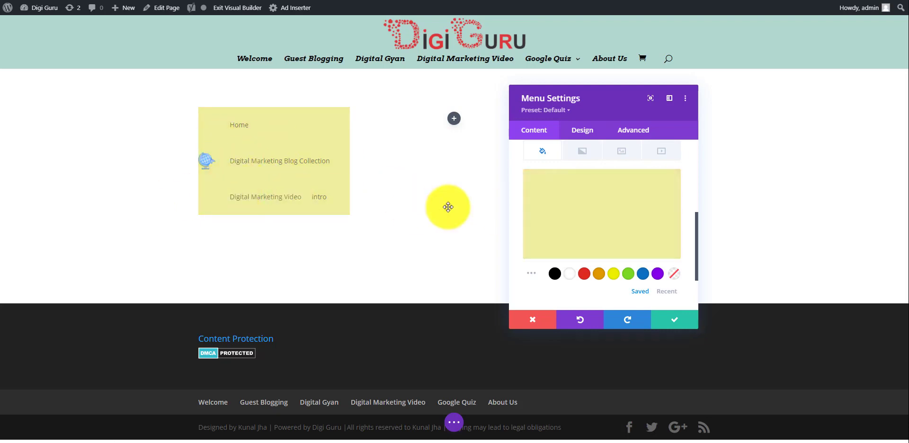
{"action": "scroll", "coordinate": [618, 216], "scroll_direction": "down", "scroll_amount": 3}
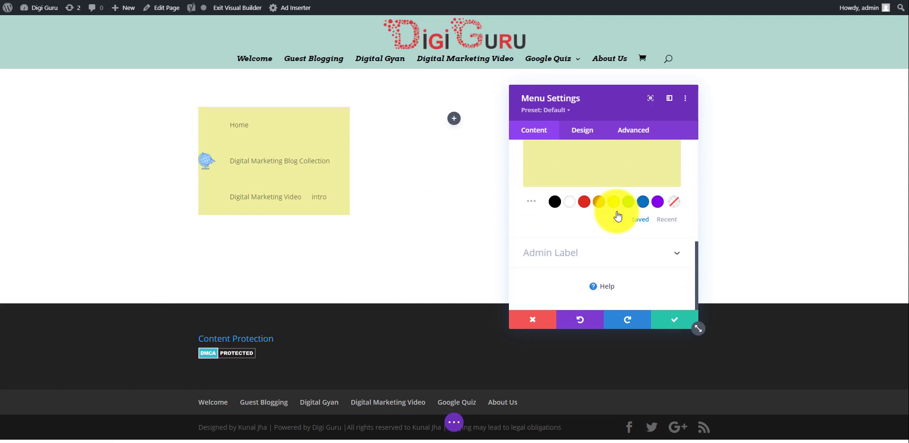
{"action": "scroll", "coordinate": [618, 216], "scroll_direction": "up", "scroll_amount": 5}
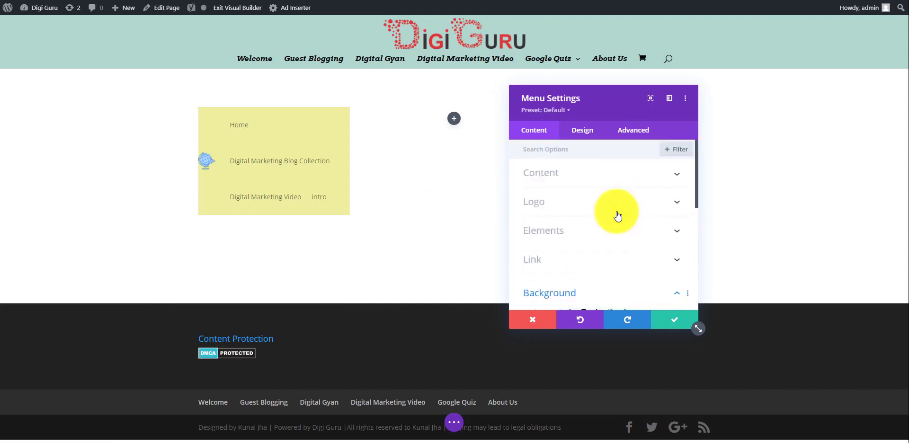
Set the menu Layout Style to Centered, after briefly trying Inline Centered Logo
{"action": "left_click", "coordinate": [586, 135]}
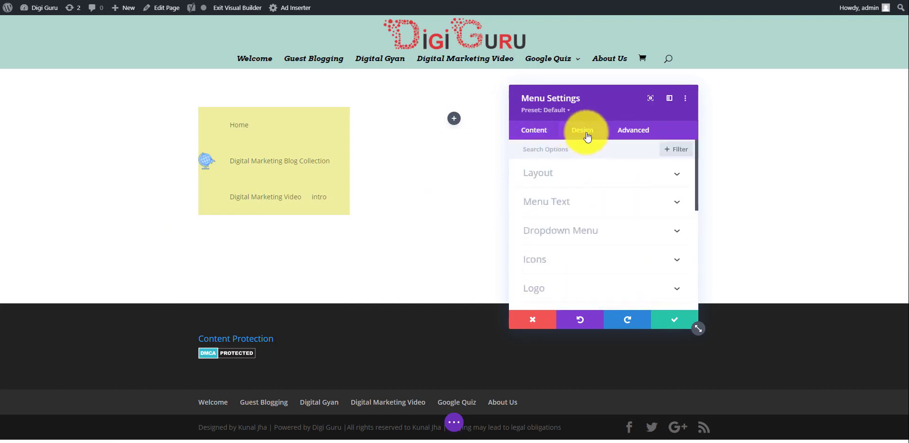
{"action": "left_click", "coordinate": [643, 184]}
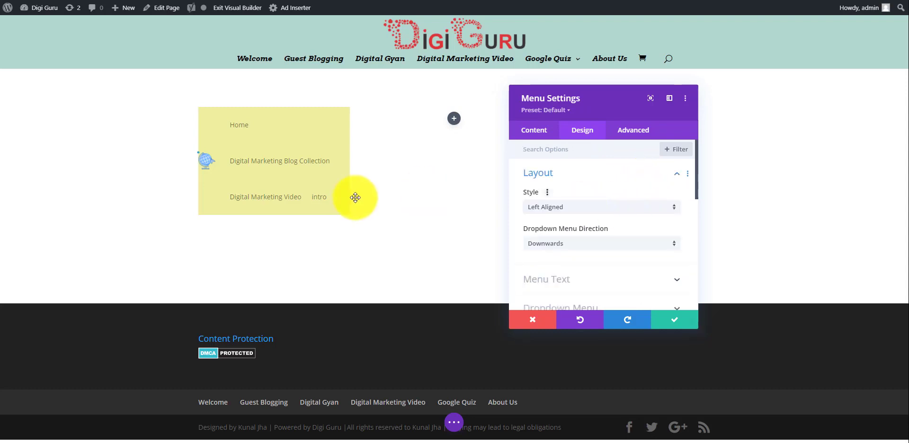
{"action": "left_click", "coordinate": [655, 211]}
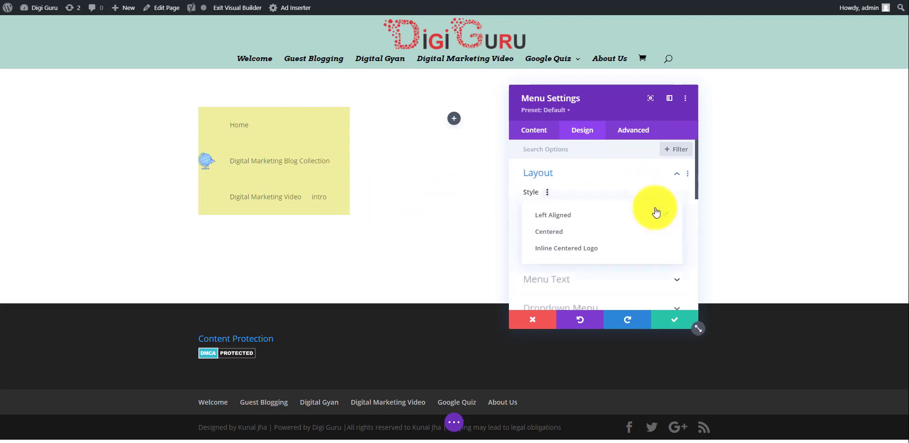
{"action": "left_click", "coordinate": [612, 232]}
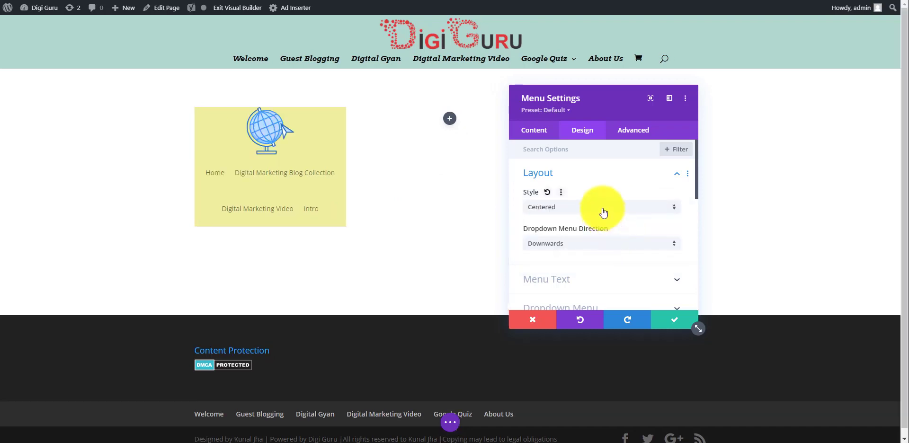
{"action": "left_click", "coordinate": [603, 212]}
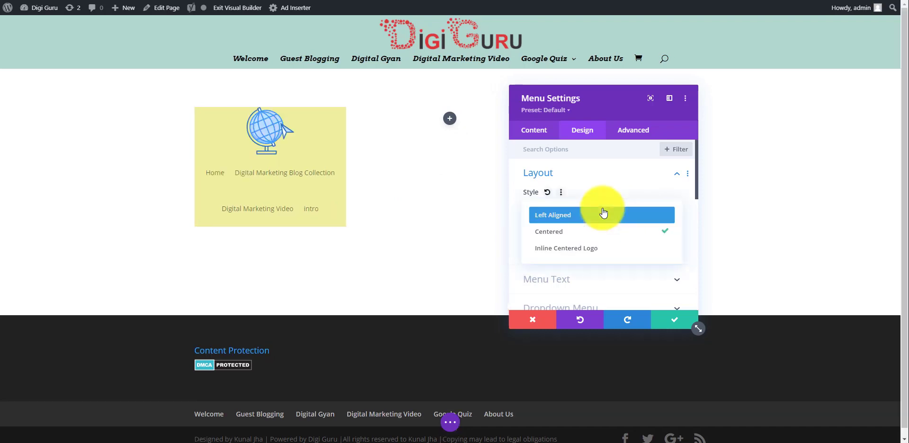
{"action": "left_click", "coordinate": [600, 250]}
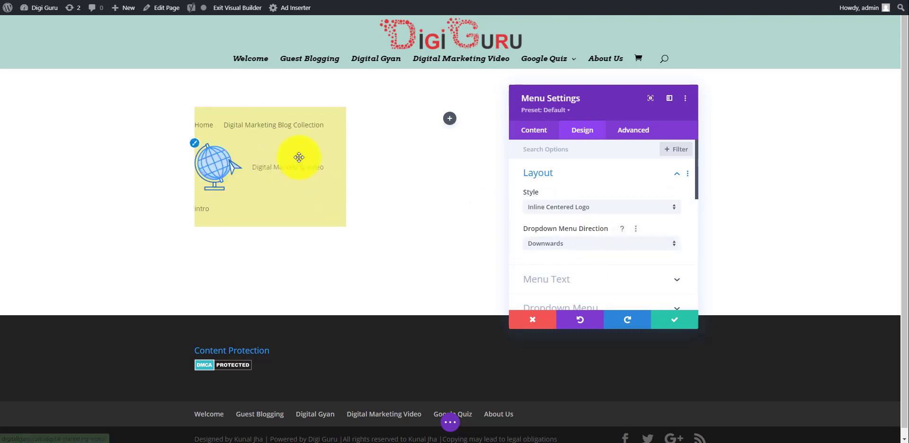
{"action": "left_click", "coordinate": [640, 211]}
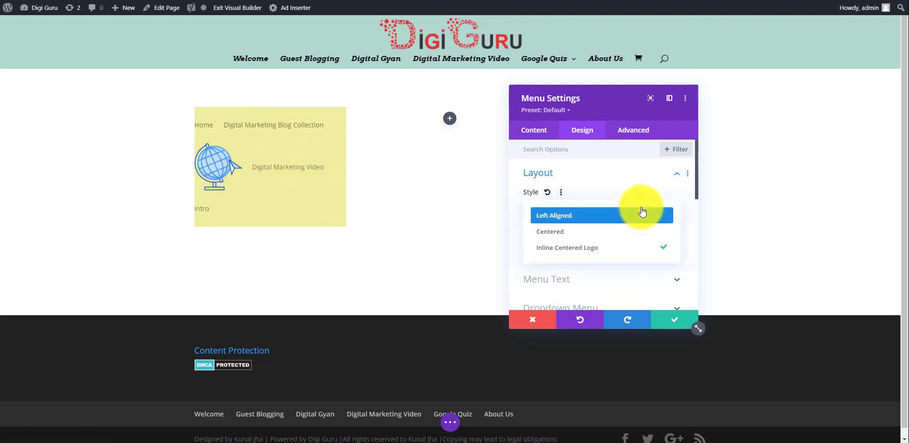
{"action": "left_click", "coordinate": [602, 232]}
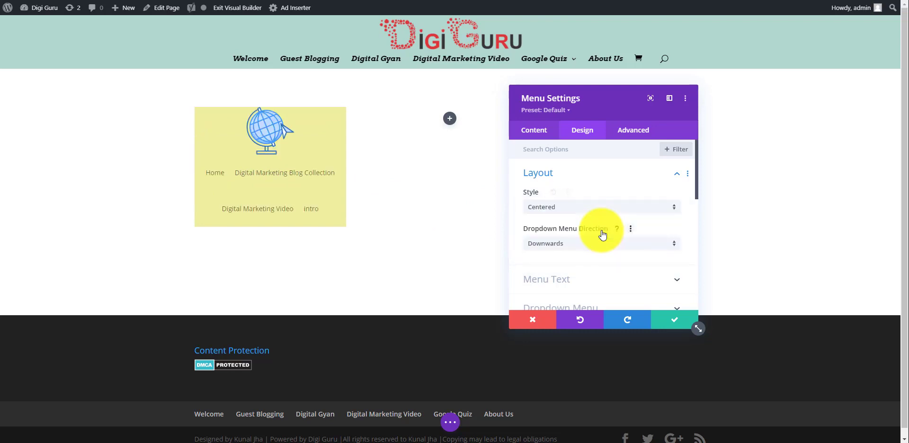
{"action": "scroll", "coordinate": [602, 234], "scroll_direction": "down", "scroll_amount": 3}
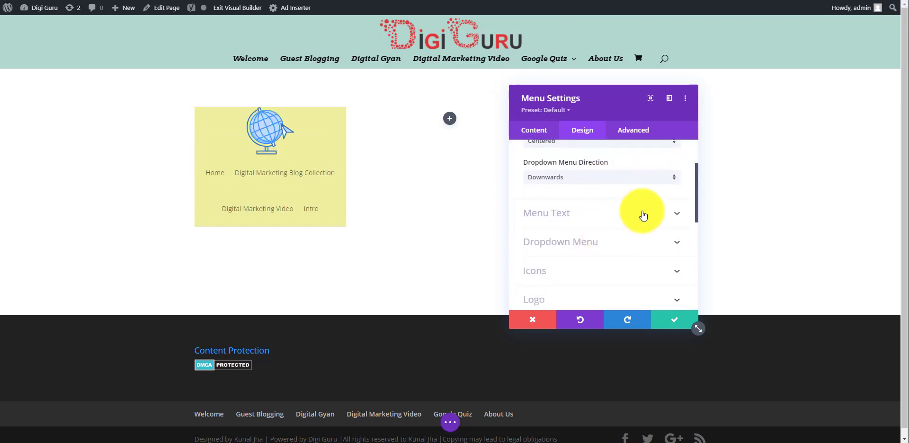
{"action": "left_click", "coordinate": [643, 216]}
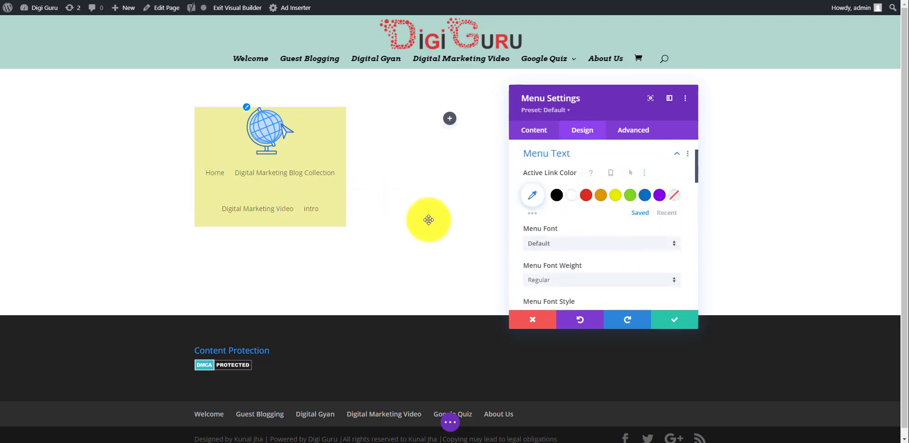
Change the Menu Text to Architects Daughter font, Bold weight, 17px size
{"action": "scroll", "coordinate": [601, 223], "scroll_direction": "down", "scroll_amount": 1}
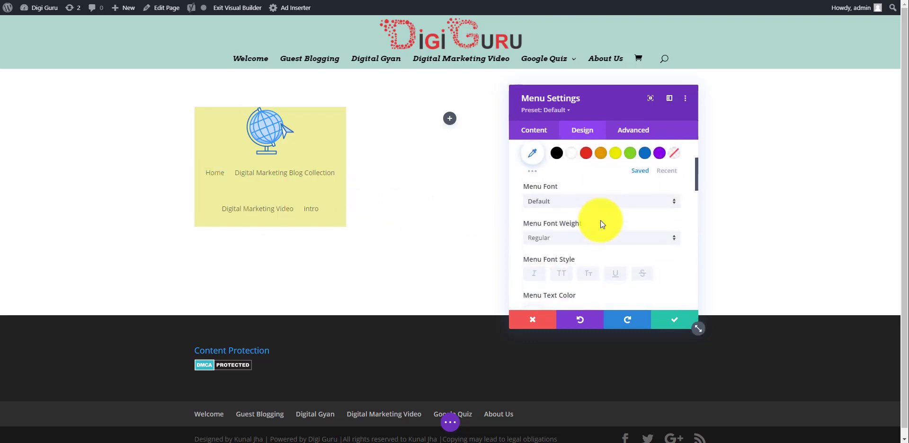
{"action": "left_click", "coordinate": [634, 199]}
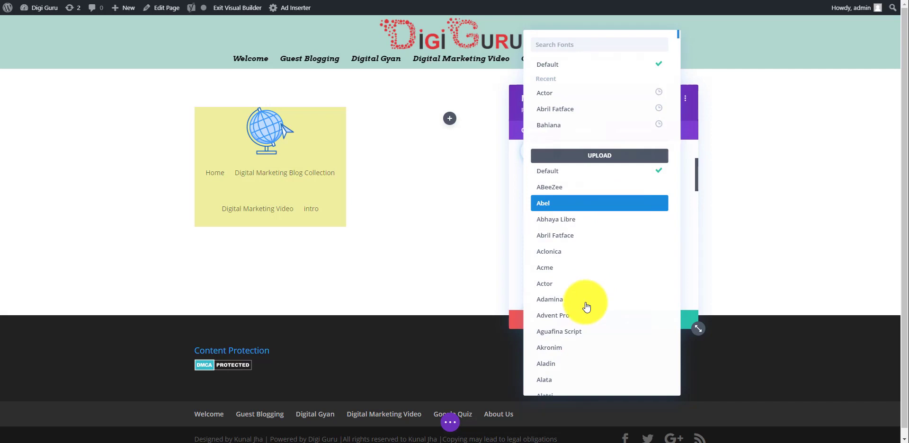
{"action": "scroll", "coordinate": [586, 307], "scroll_direction": "down", "scroll_amount": 15}
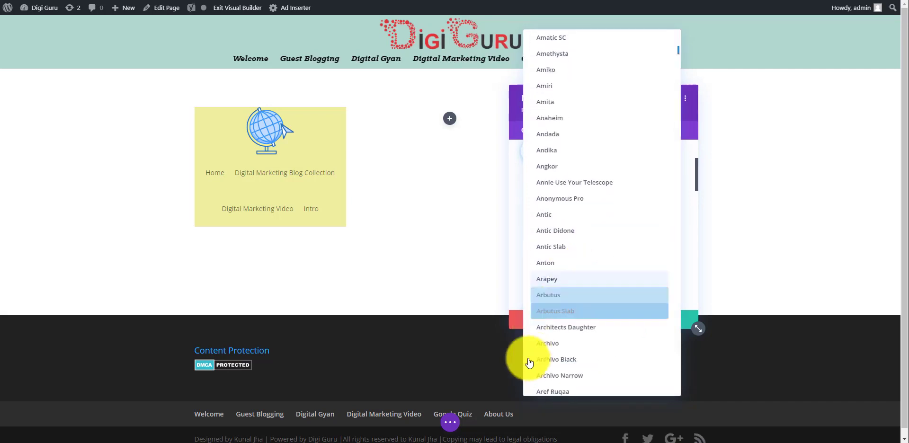
{"action": "left_click", "coordinate": [556, 332]}
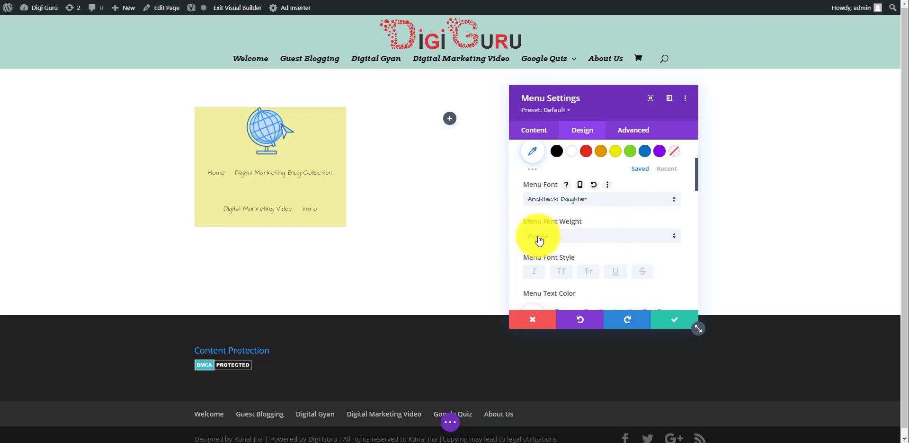
{"action": "left_click", "coordinate": [586, 238]}
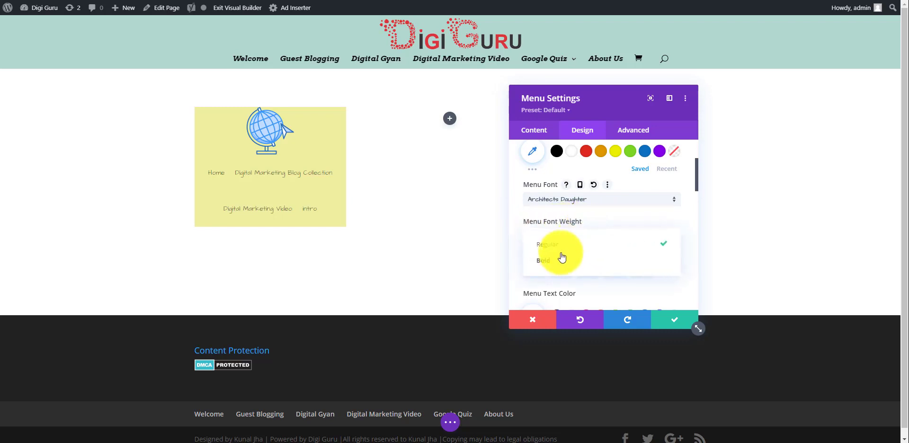
{"action": "left_click", "coordinate": [555, 265]}
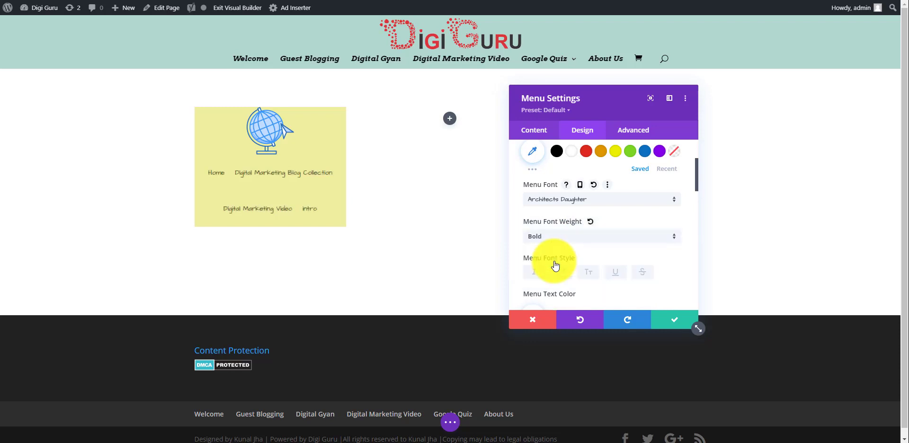
{"action": "scroll", "coordinate": [626, 260], "scroll_direction": "down", "scroll_amount": 4}
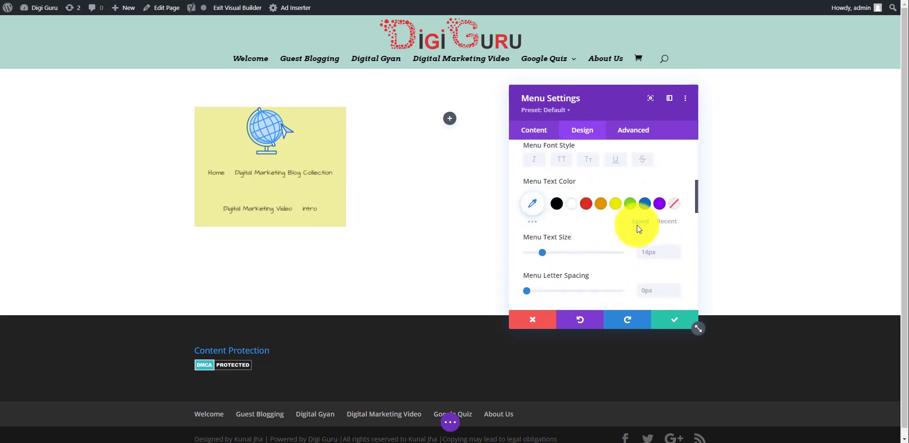
{"action": "scroll", "coordinate": [637, 225], "scroll_direction": "down", "scroll_amount": 1}
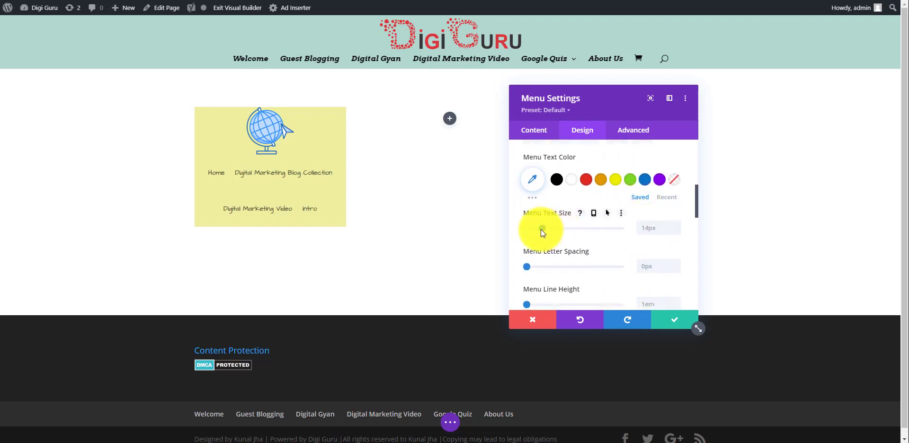
{"action": "left_click_drag", "start_coordinate": [547, 229], "coordinate": [568, 229]}
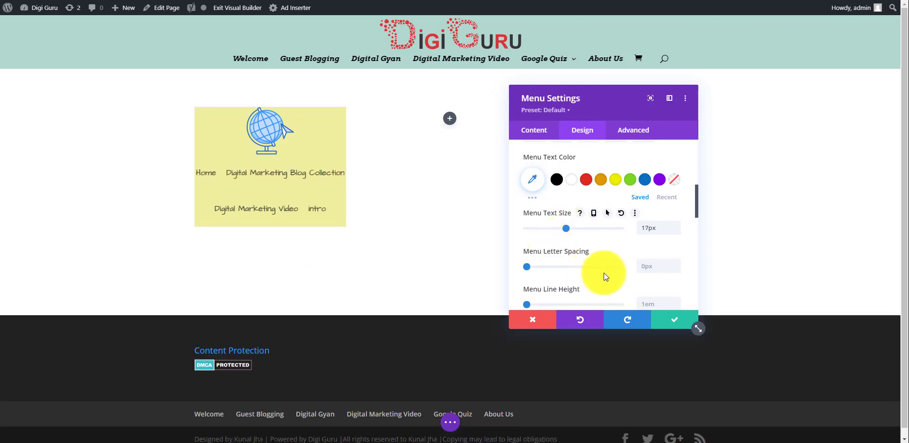
{"action": "scroll", "coordinate": [604, 273], "scroll_direction": "down", "scroll_amount": 5}
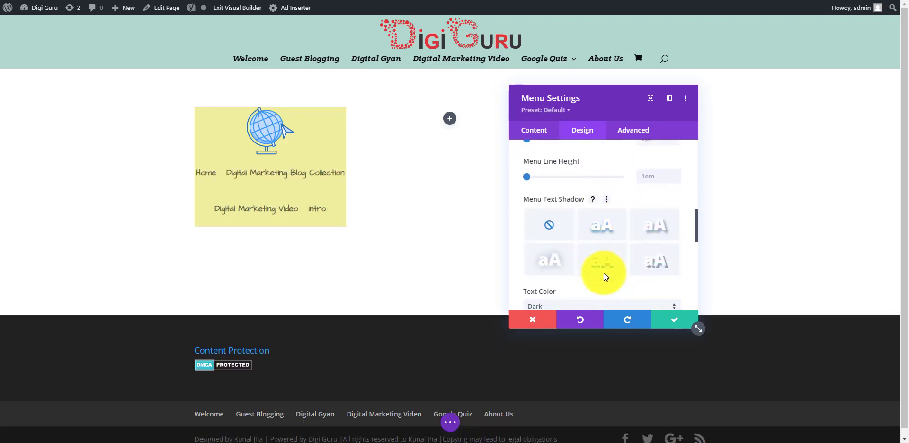
{"action": "left_click", "coordinate": [559, 261]}
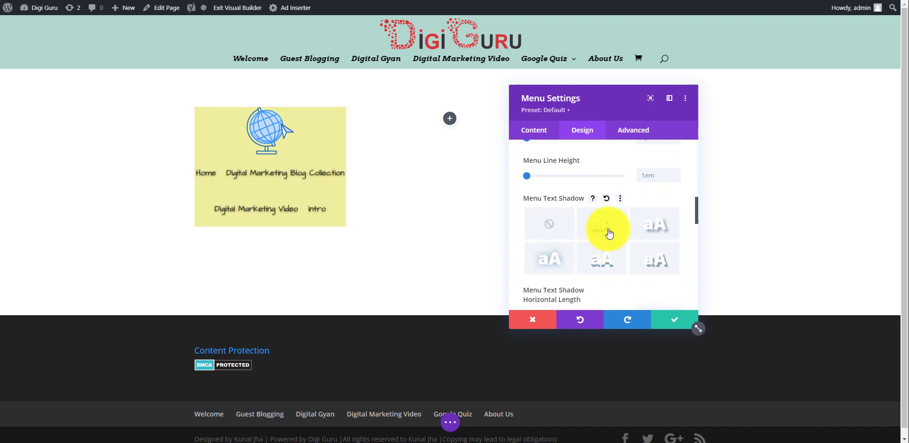
{"action": "left_click", "coordinate": [668, 233]}
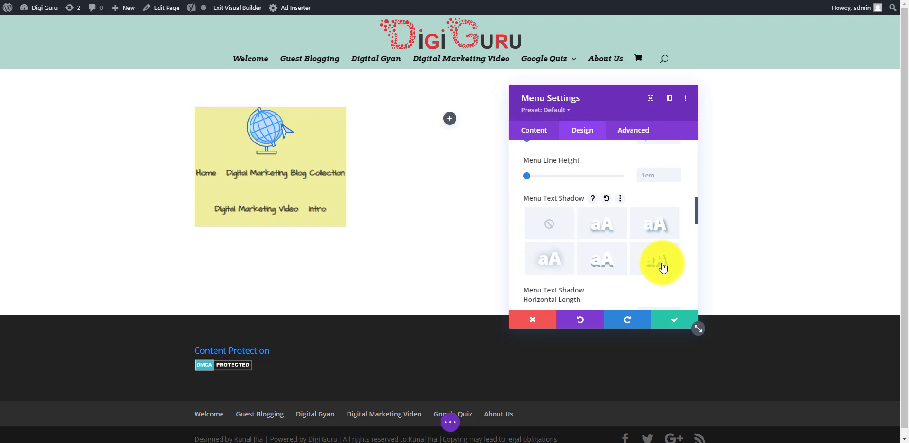
{"action": "scroll", "coordinate": [663, 268], "scroll_direction": "down", "scroll_amount": 3}
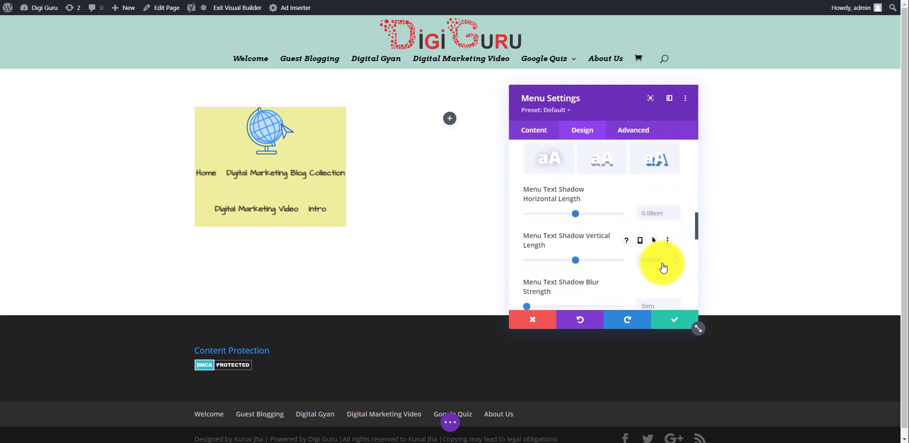
{"action": "scroll", "coordinate": [663, 268], "scroll_direction": "down", "scroll_amount": 1}
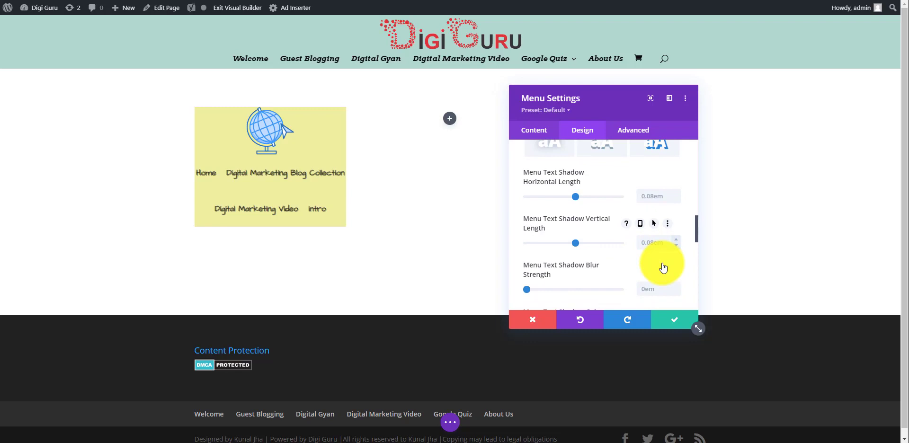
{"action": "scroll", "coordinate": [662, 267], "scroll_direction": "down", "scroll_amount": 2}
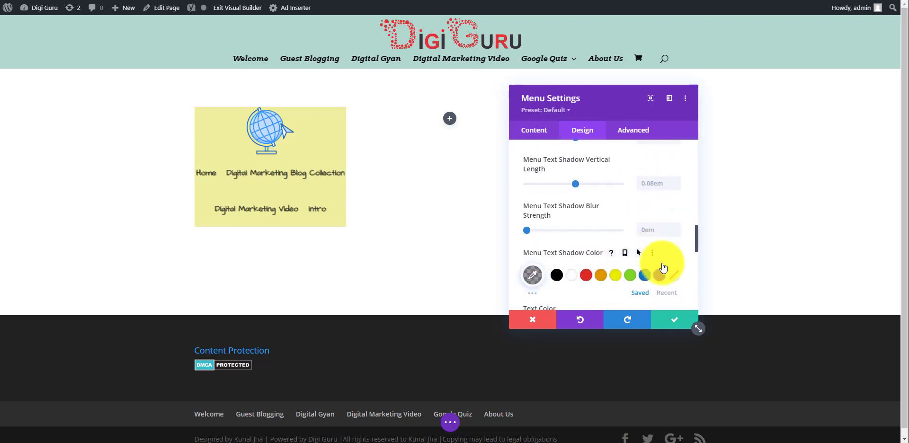
{"action": "scroll", "coordinate": [663, 267], "scroll_direction": "down", "scroll_amount": 5}
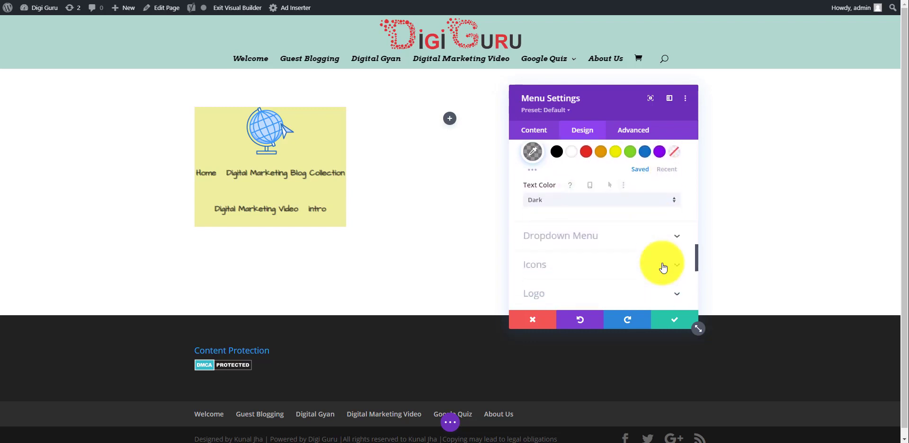
{"action": "scroll", "coordinate": [663, 268], "scroll_direction": "down", "scroll_amount": 2}
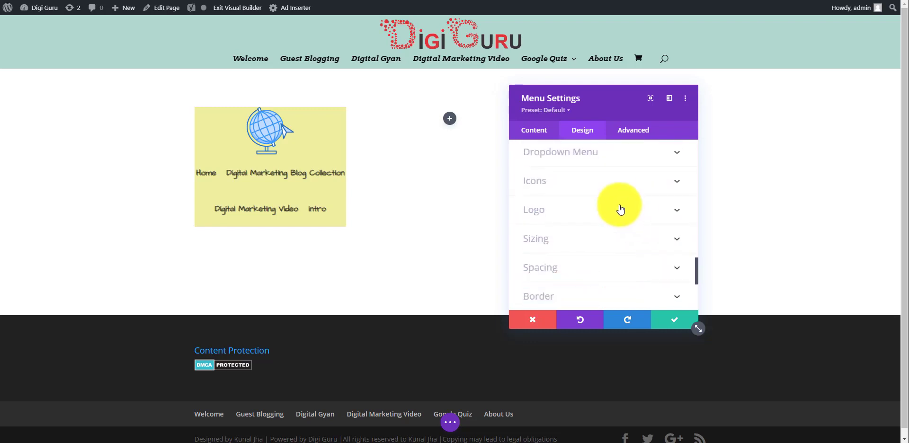
{"action": "left_click", "coordinate": [639, 186]}
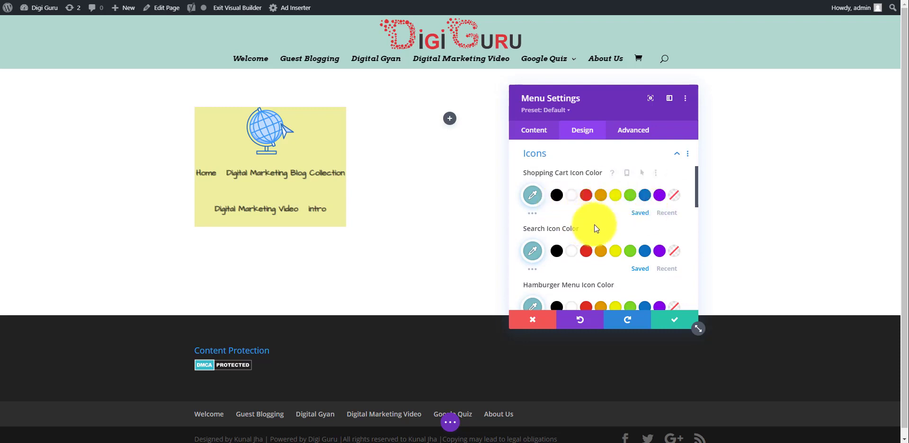
{"action": "scroll", "coordinate": [608, 227], "scroll_direction": "down", "scroll_amount": 1}
{"action": "scroll", "coordinate": [602, 226], "scroll_direction": "down", "scroll_amount": 3}
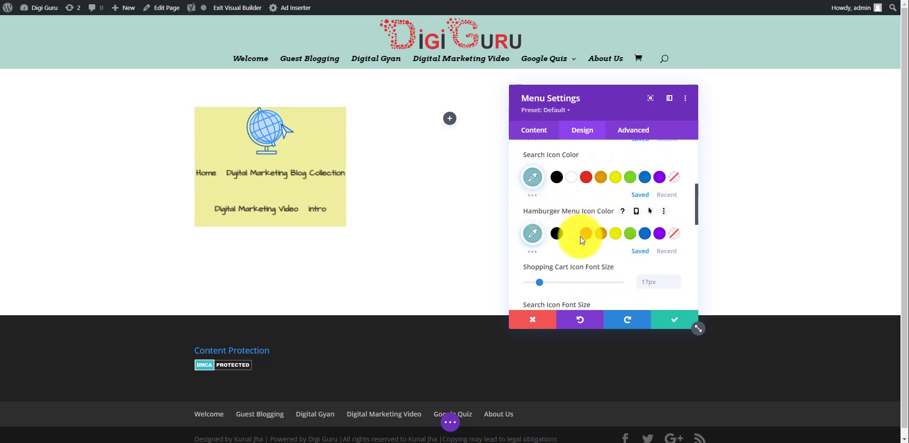
{"action": "scroll", "coordinate": [624, 233], "scroll_direction": "down", "scroll_amount": 2}
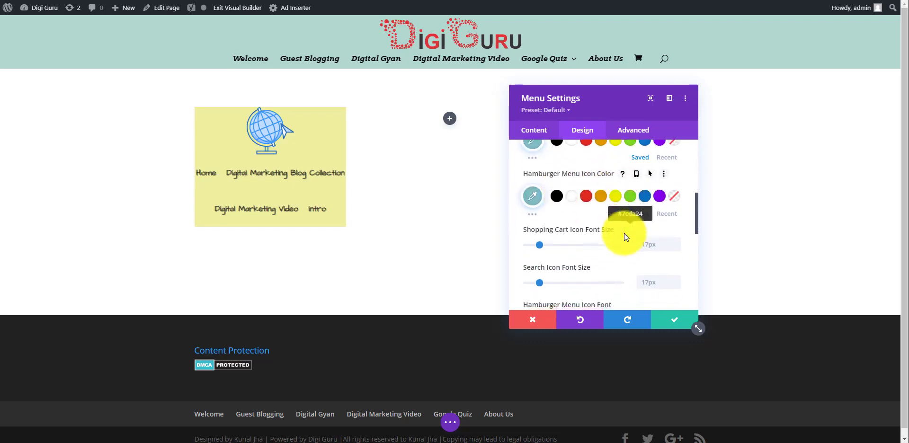
{"action": "scroll", "coordinate": [624, 233], "scroll_direction": "down", "scroll_amount": 8}
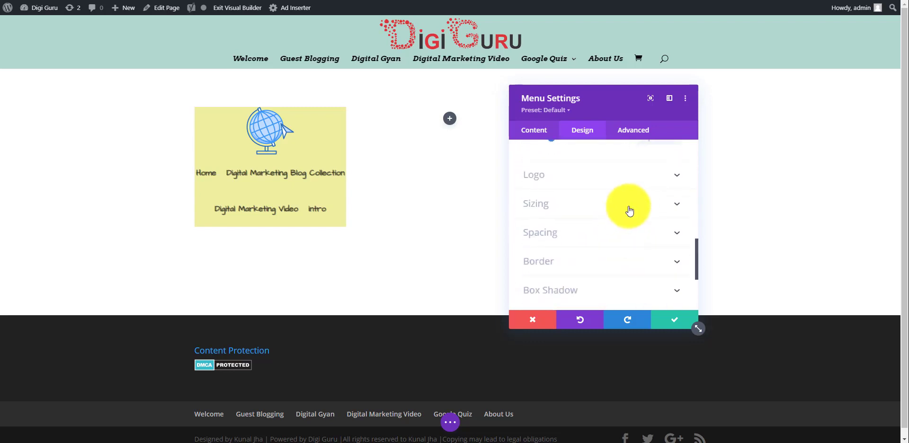
Give the logo an 8px bottom-only border and linked 18px rounded corners
{"action": "left_click", "coordinate": [643, 182]}
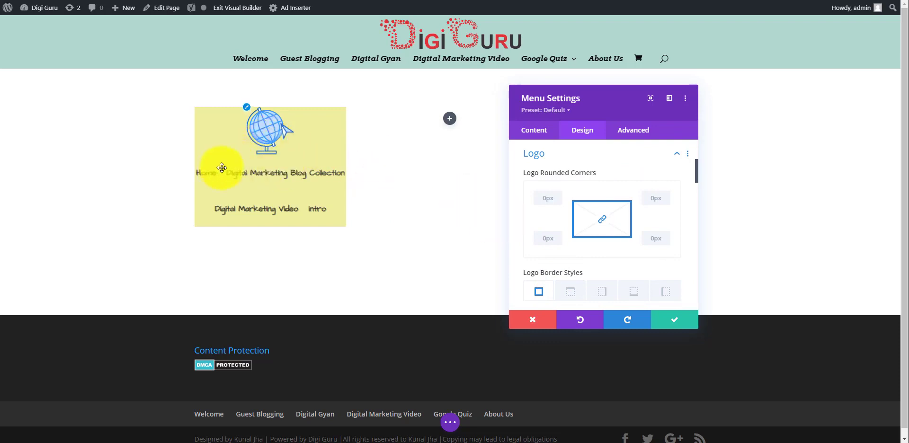
{"action": "left_click", "coordinate": [635, 293]}
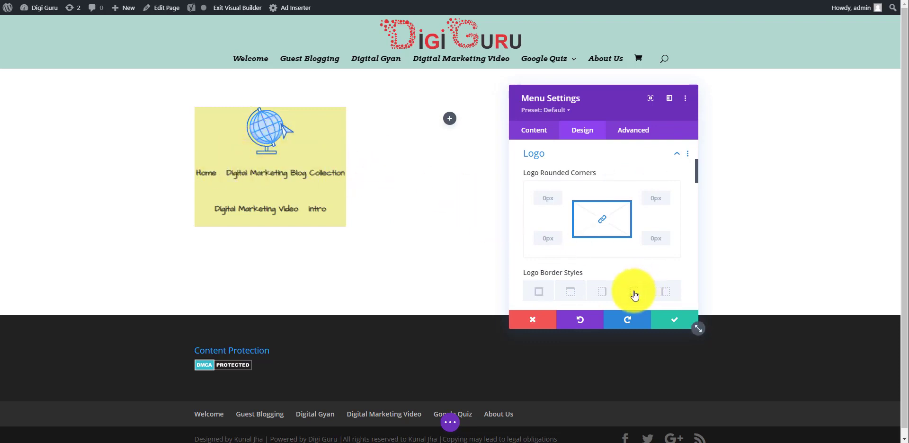
{"action": "scroll", "coordinate": [649, 251], "scroll_direction": "down", "scroll_amount": 3}
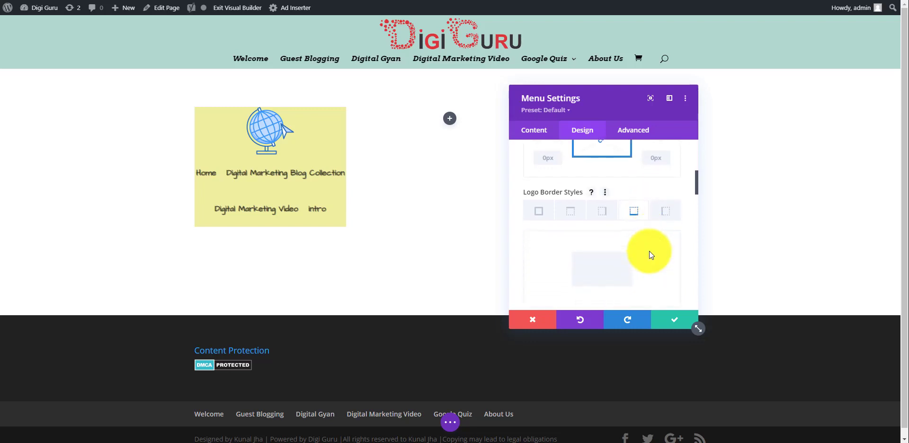
{"action": "left_click_drag", "start_coordinate": [527, 276], "coordinate": [542, 277]}
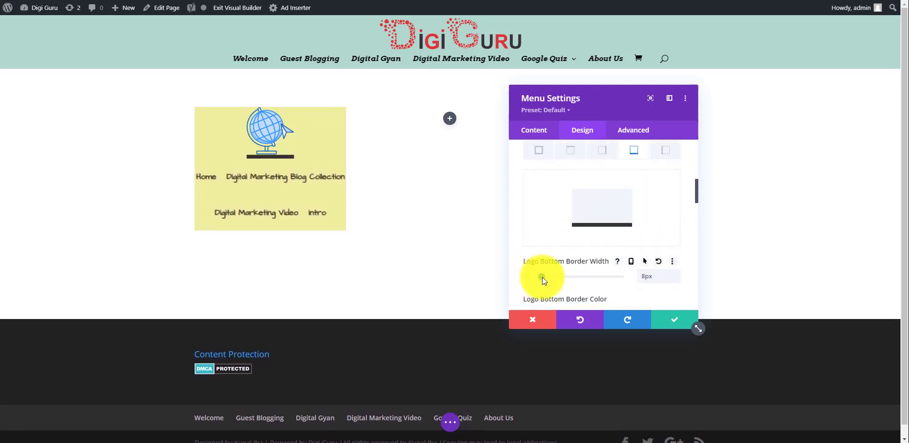
{"action": "scroll", "coordinate": [560, 259], "scroll_direction": "up", "scroll_amount": 4}
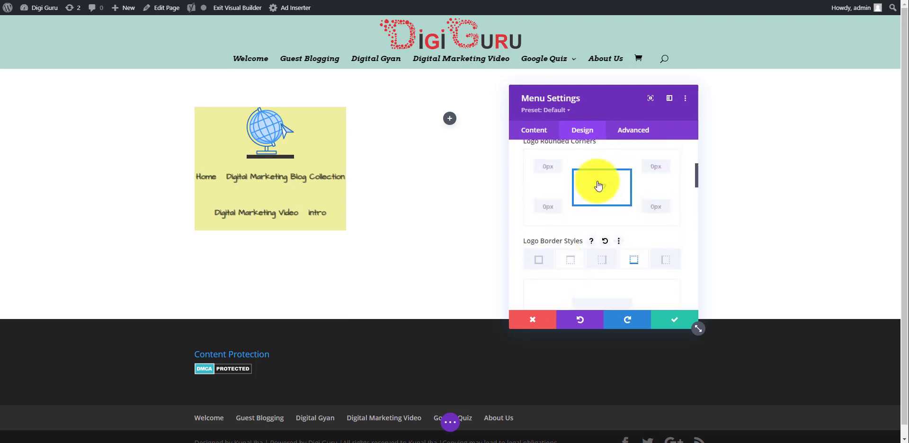
{"action": "left_click", "coordinate": [601, 189]}
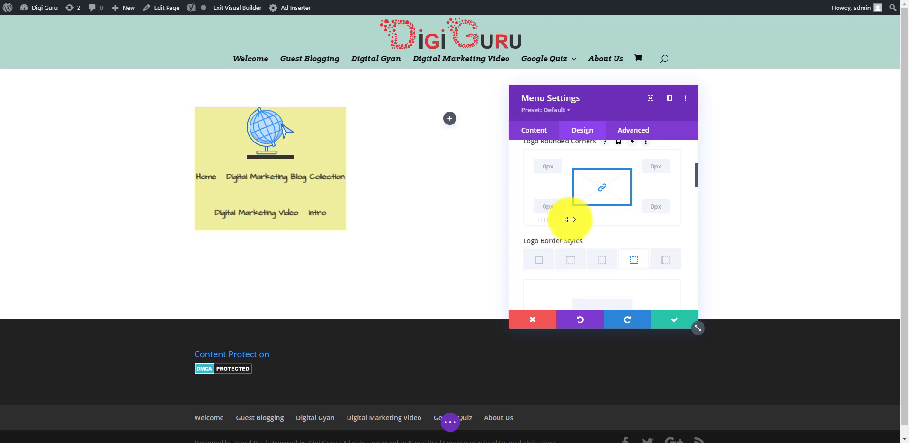
{"action": "left_click_drag", "start_coordinate": [575, 218], "coordinate": [528, 221]}
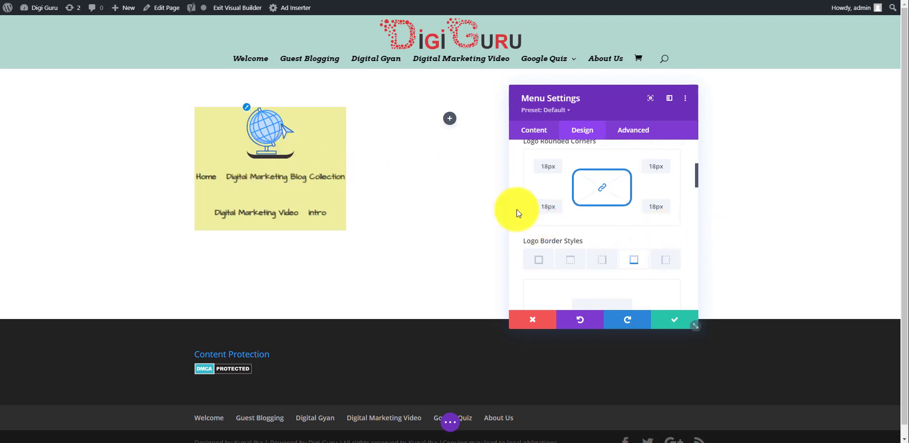
{"action": "scroll", "coordinate": [618, 218], "scroll_direction": "down", "scroll_amount": 2}
{"action": "scroll", "coordinate": [618, 218], "scroll_direction": "down", "scroll_amount": 5}
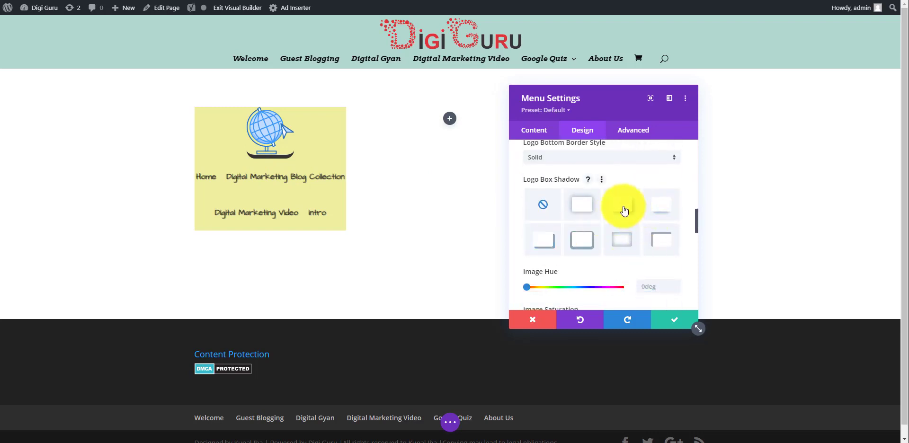
Apply the top-right Logo Box Shadow preset after trying several other presets
{"action": "left_click", "coordinate": [623, 206]}
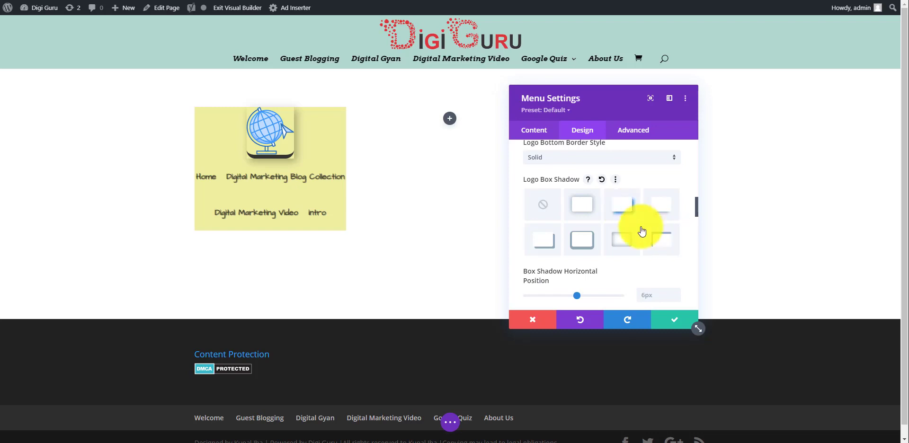
{"action": "left_click", "coordinate": [588, 212]}
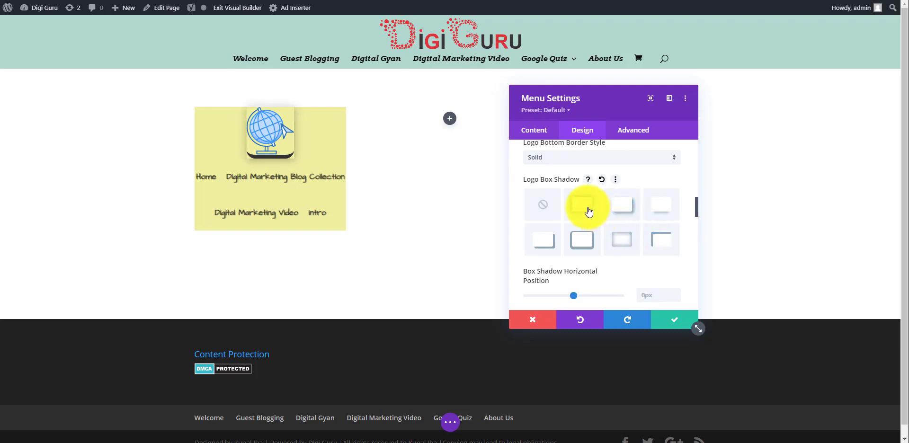
{"action": "left_click", "coordinate": [666, 215]}
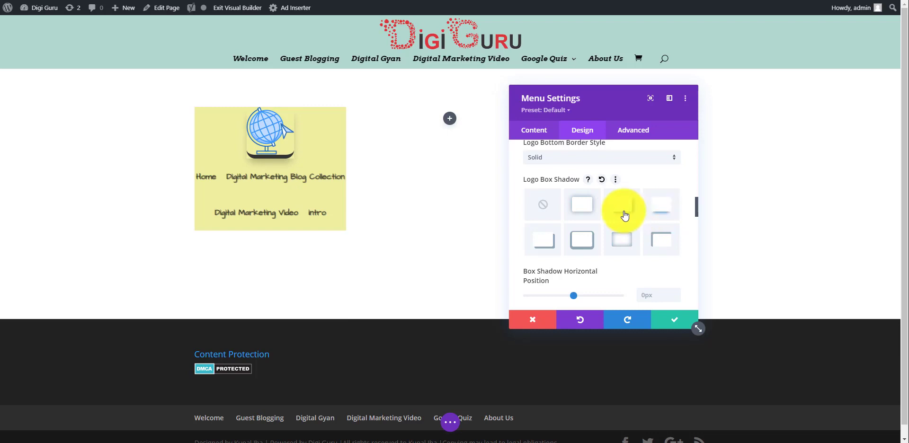
{"action": "scroll", "coordinate": [625, 216], "scroll_direction": "down", "scroll_amount": 1}
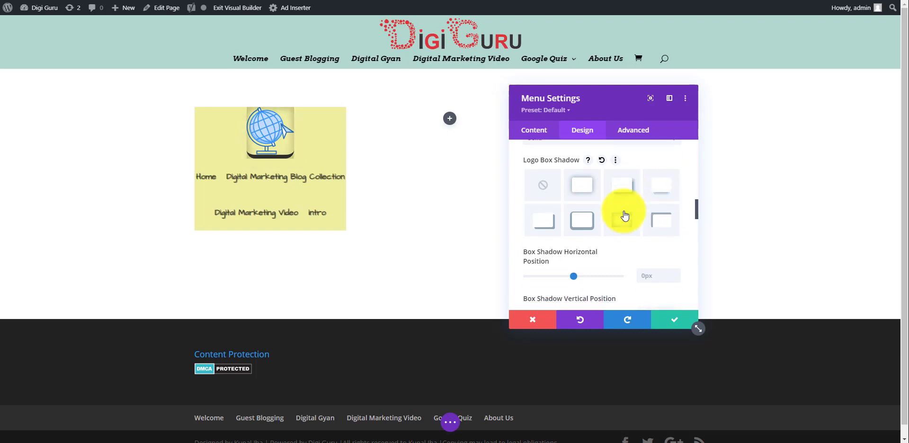
{"action": "left_click", "coordinate": [569, 218]}
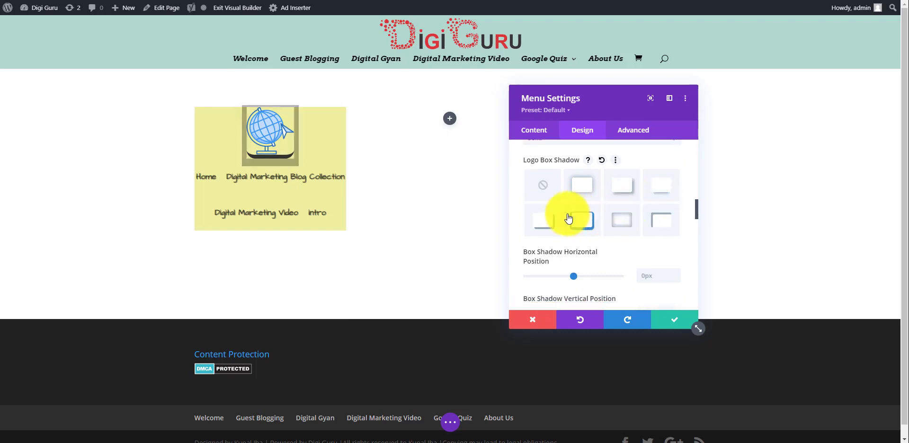
{"action": "left_click", "coordinate": [539, 227]}
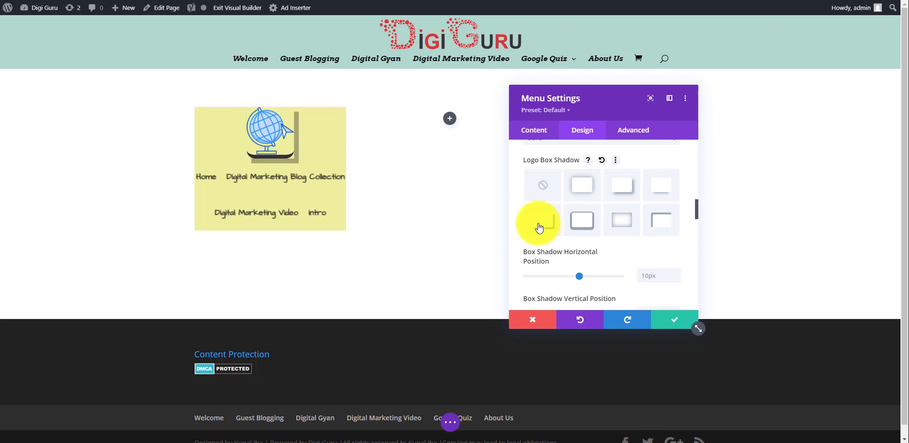
{"action": "left_click", "coordinate": [668, 191]}
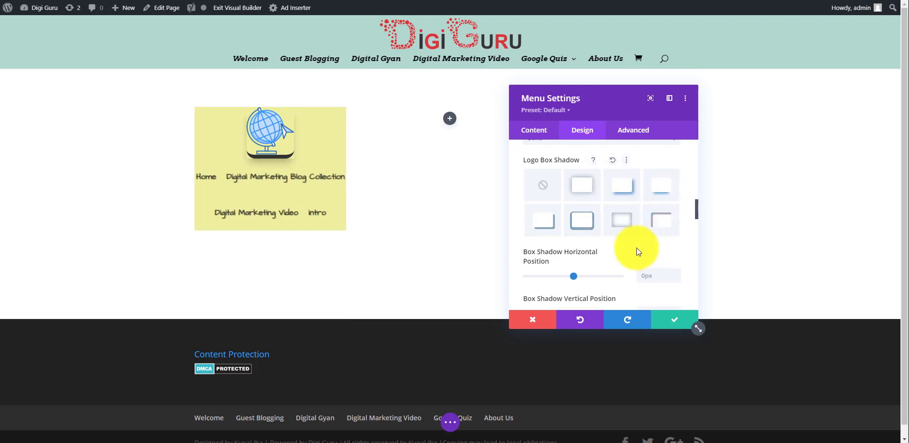
Save and close the Menu Settings
{"action": "scroll", "coordinate": [635, 247], "scroll_direction": "down", "scroll_amount": 6}
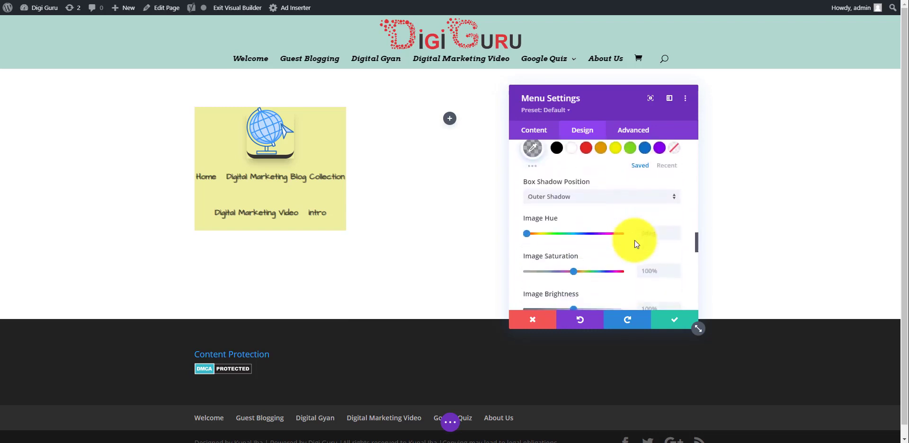
{"action": "scroll", "coordinate": [635, 240], "scroll_direction": "down", "scroll_amount": 6}
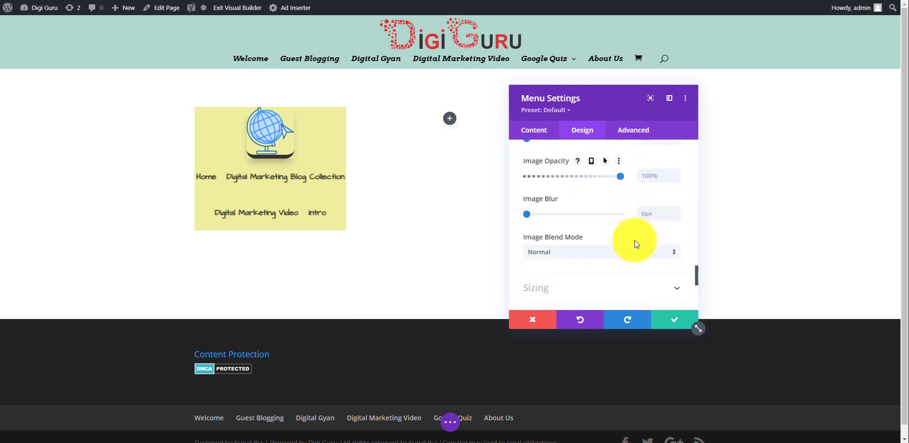
{"action": "scroll", "coordinate": [634, 240], "scroll_direction": "down", "scroll_amount": 3}
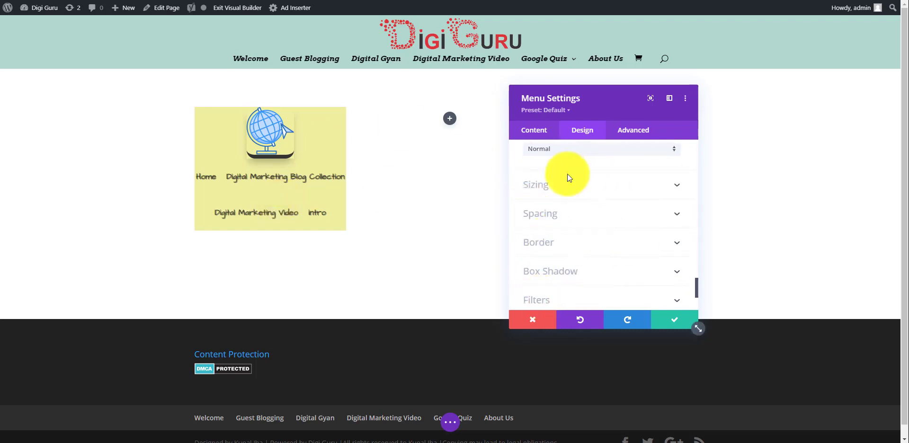
{"action": "scroll", "coordinate": [588, 242], "scroll_direction": "down", "scroll_amount": 2}
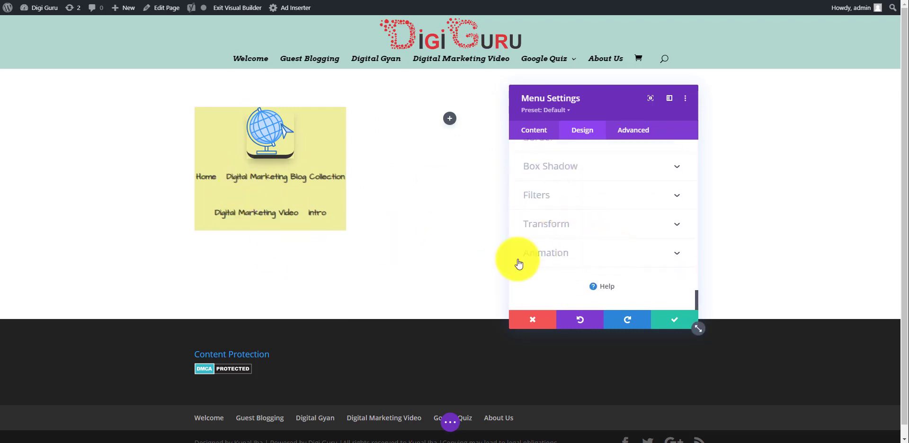
{"action": "left_click", "coordinate": [669, 323]}
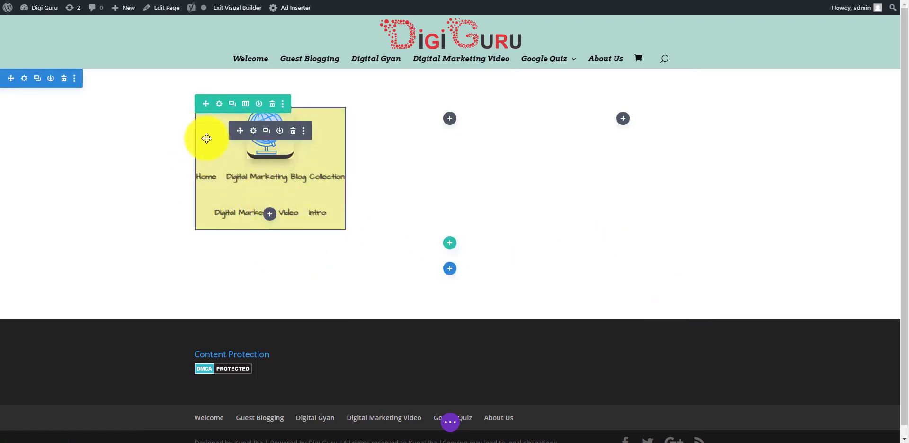
Enable Use Custom Gutter Width in the row's Sizing options and set it to 4
{"action": "left_click", "coordinate": [219, 105]}
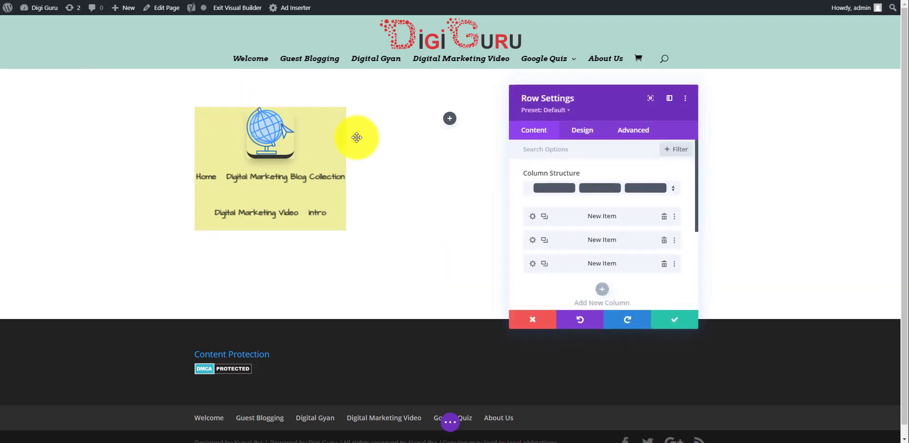
{"action": "left_click", "coordinate": [582, 131]}
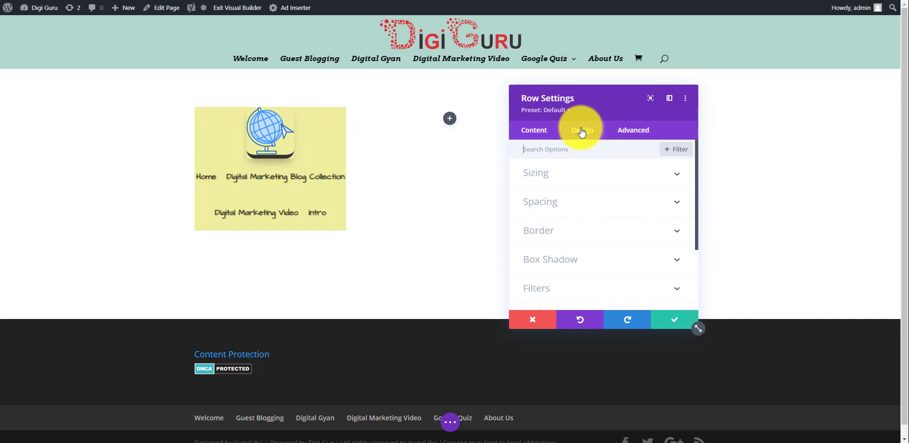
{"action": "left_click", "coordinate": [622, 176]}
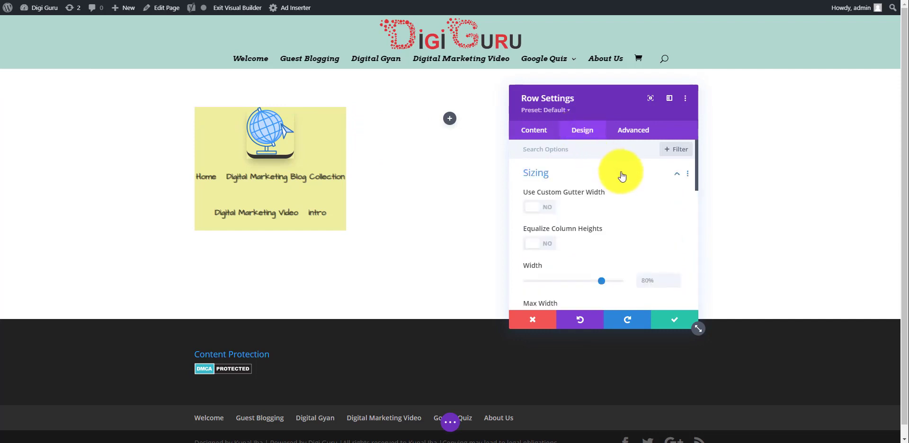
{"action": "left_click", "coordinate": [552, 209]}
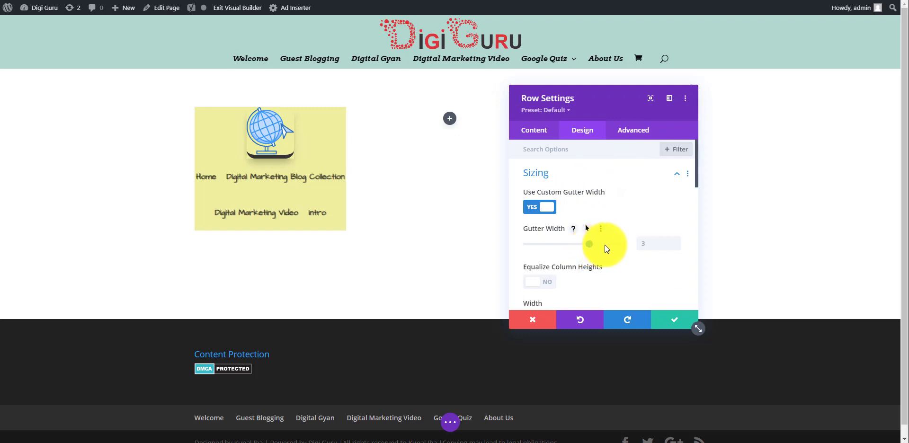
{"action": "left_click_drag", "start_coordinate": [605, 245], "coordinate": [612, 245]}
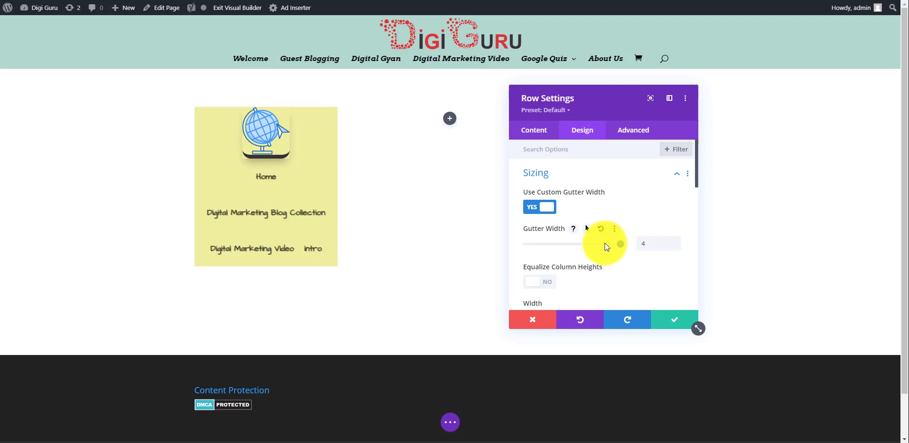
Set the row's Max Width to 1583px, keep it centre-aligned, and save the row settings
{"action": "scroll", "coordinate": [604, 243], "scroll_direction": "down", "scroll_amount": 3}
{"action": "scroll", "coordinate": [605, 246], "scroll_direction": "down", "scroll_amount": 1}
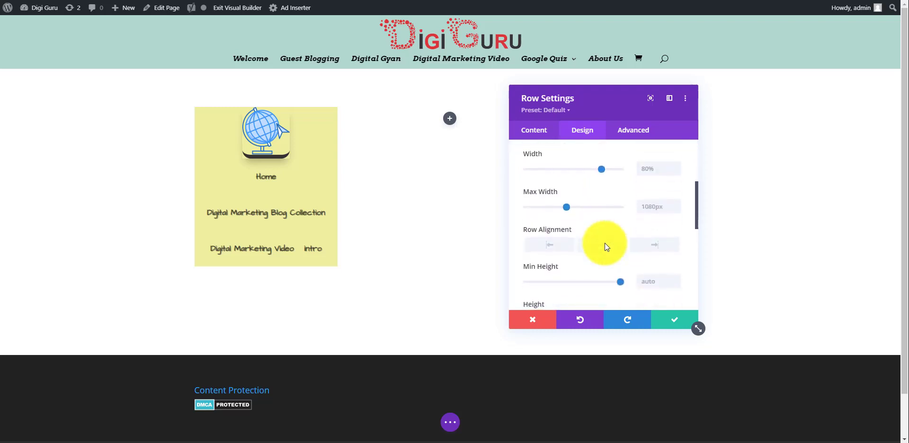
{"action": "left_click_drag", "start_coordinate": [566, 207], "coordinate": [587, 208]}
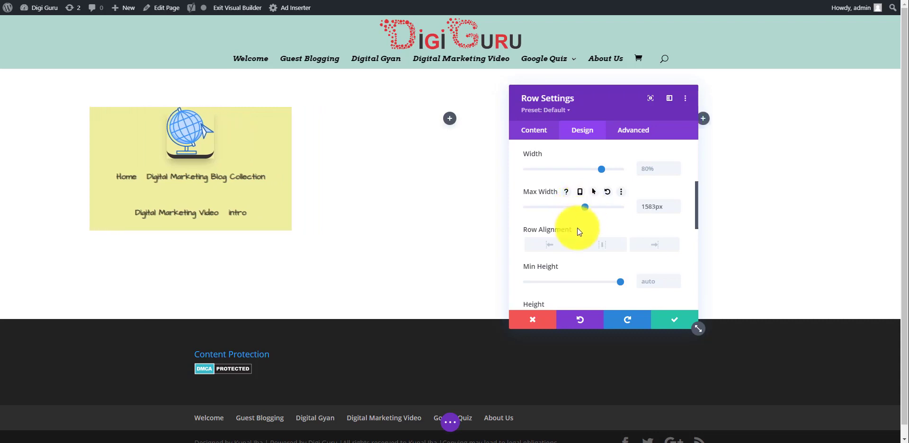
{"action": "left_click", "coordinate": [554, 252]}
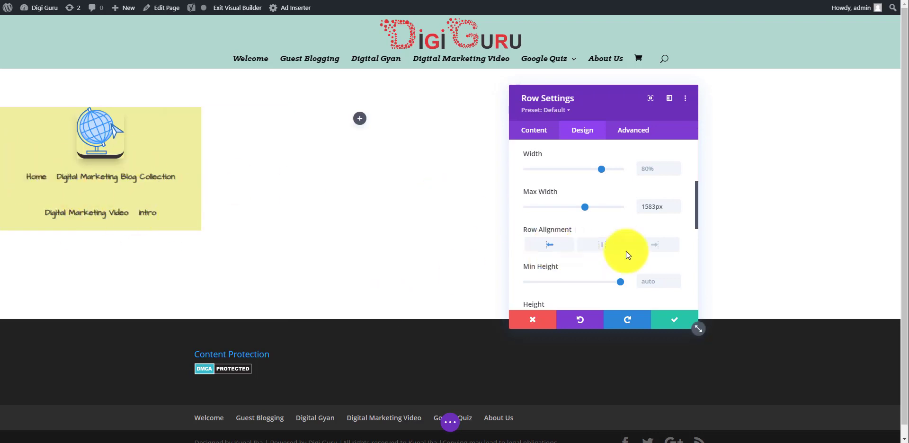
{"action": "left_click", "coordinate": [603, 245]}
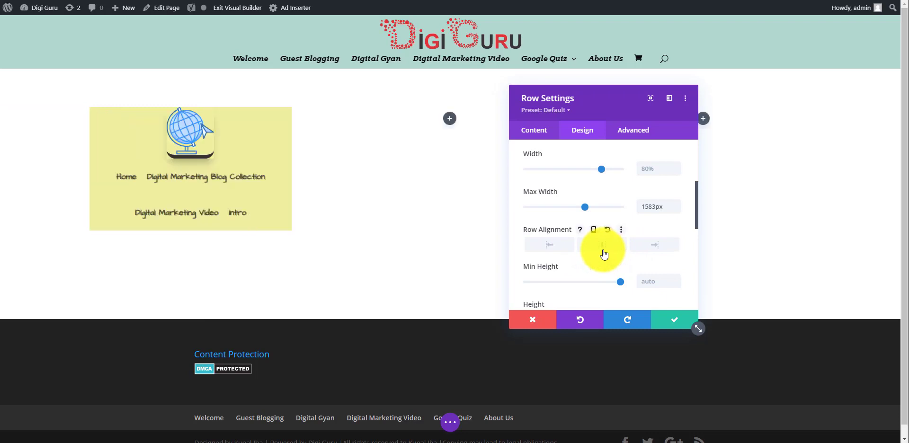
{"action": "scroll", "coordinate": [604, 254], "scroll_direction": "down", "scroll_amount": 5}
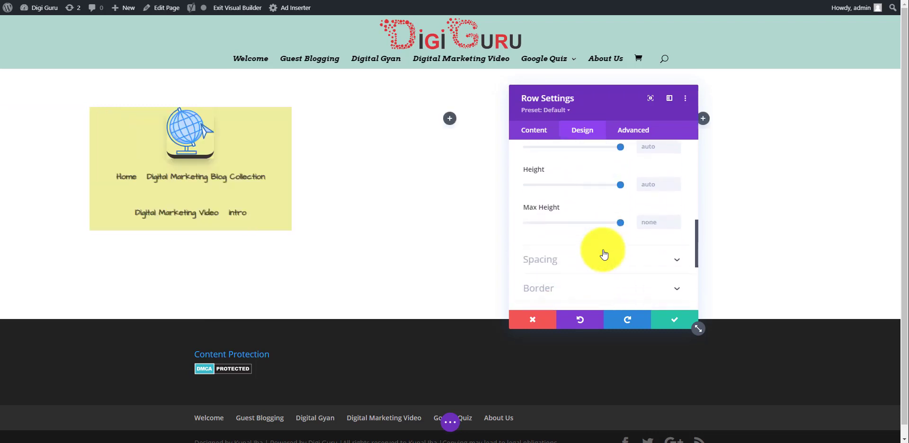
{"action": "scroll", "coordinate": [604, 251], "scroll_direction": "down", "scroll_amount": 2}
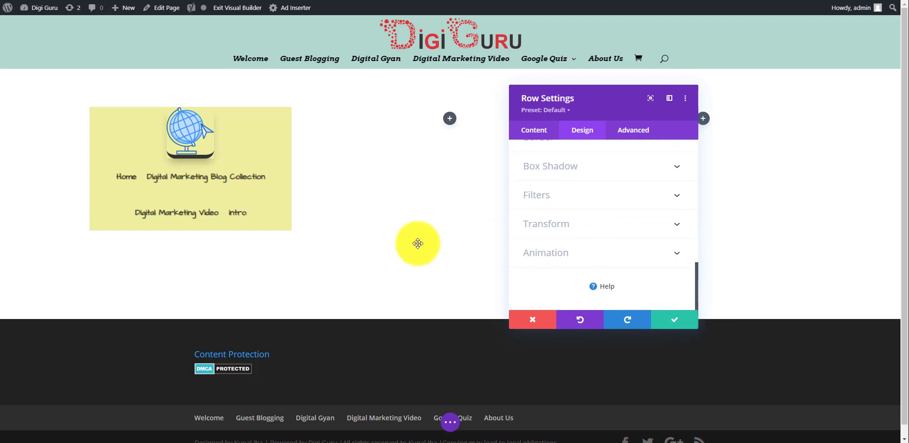
{"action": "left_click", "coordinate": [681, 319]}
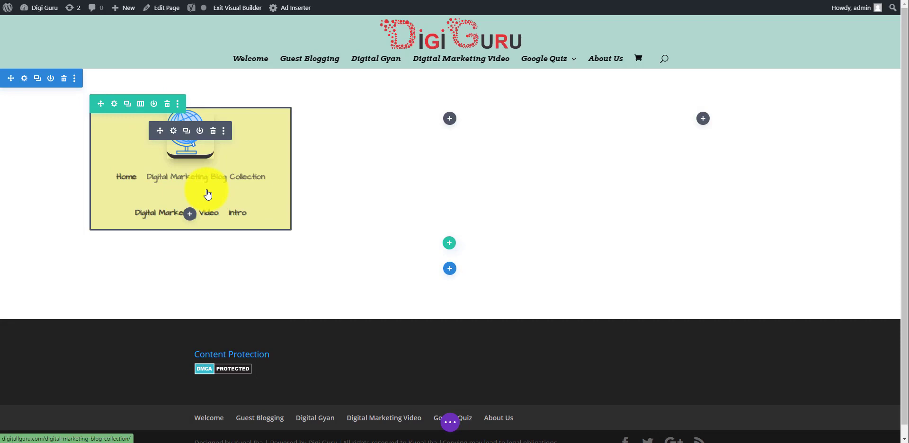
Insert a Number Counter module into the row's middle column
{"action": "left_click", "coordinate": [450, 120]}
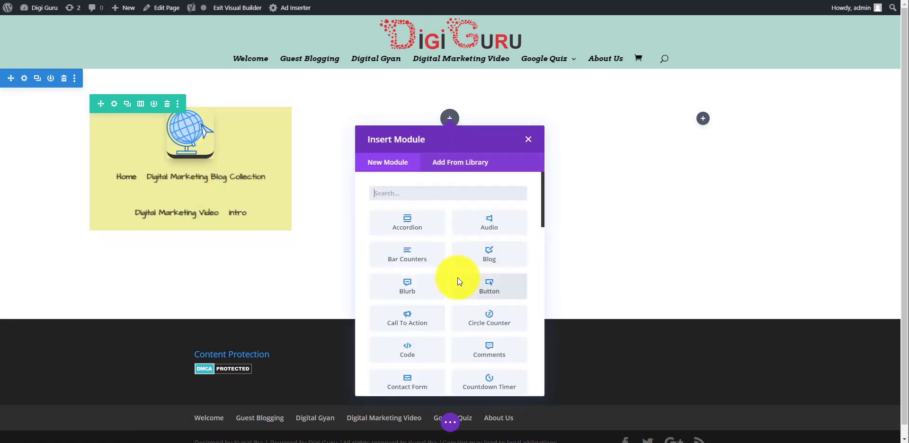
{"action": "scroll", "coordinate": [458, 279], "scroll_direction": "down", "scroll_amount": 5}
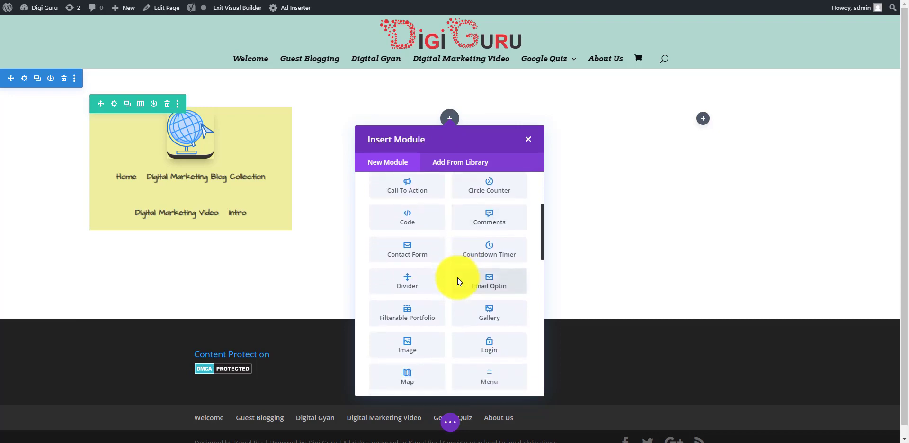
{"action": "scroll", "coordinate": [457, 281], "scroll_direction": "down", "scroll_amount": 1}
{"action": "scroll", "coordinate": [457, 281], "scroll_direction": "up", "scroll_amount": 3}
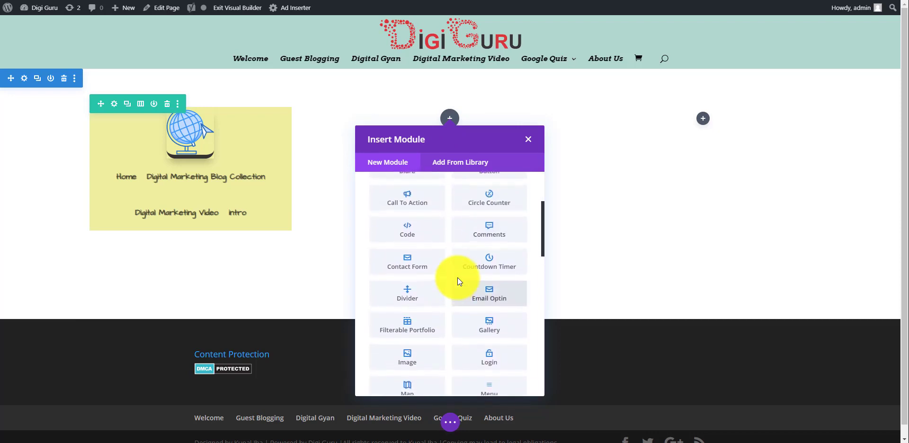
{"action": "scroll", "coordinate": [457, 281], "scroll_direction": "down", "scroll_amount": 3}
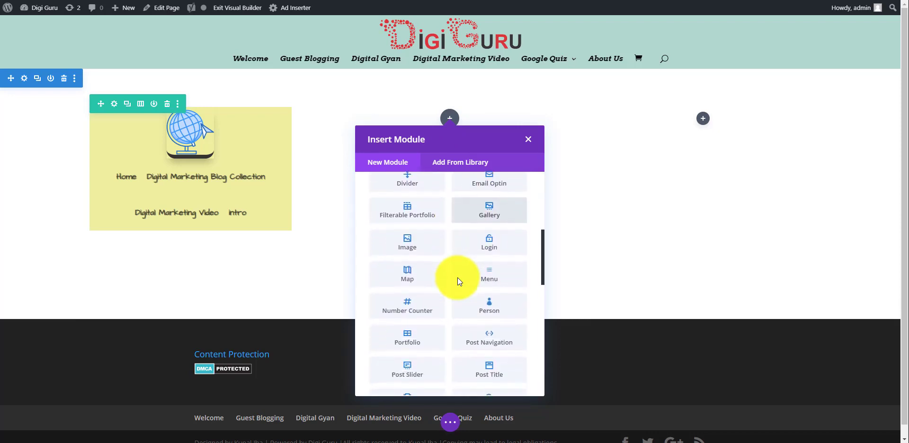
{"action": "left_click", "coordinate": [417, 315]}
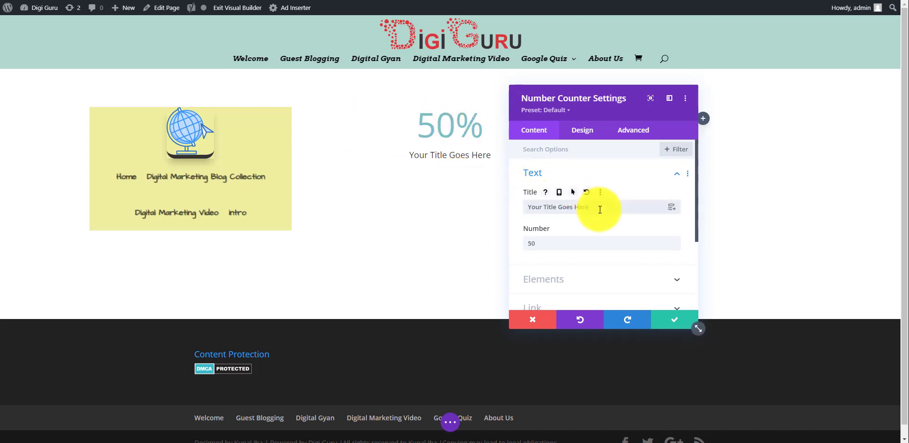
Change the counter title to 'Number of Line Projects' and its number to 60
{"action": "key", "text": "BackSpace"}
{"action": "key", "text": "BackSpace"}
{"action": "key", "text": "BackSpace"}
{"action": "key", "text": "BackSpace"}
{"action": "key", "text": "BackSpace"}
{"action": "key", "text": "BackSpace"}
{"action": "key", "text": "BackSpace"}
{"action": "key", "text": "BackSpace"}
{"action": "key", "text": "BackSpace"}
{"action": "key", "text": "BackSpace"}
{"action": "key", "text": "BackSpace"}
{"action": "key", "text": "BackSpace"}
{"action": "key", "text": "BackSpace"}
{"action": "key", "text": "BackSpace"}
{"action": "key", "text": "BackSpace"}
{"action": "key", "text": "BackSpace"}
{"action": "key", "text": "BackSpace"}
{"action": "key", "text": "BackSpace"}
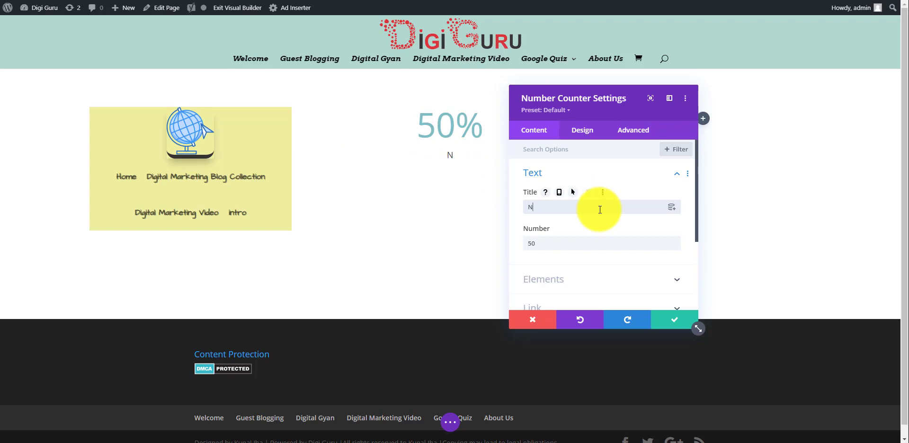
{"action": "type", "text": "of Line "}
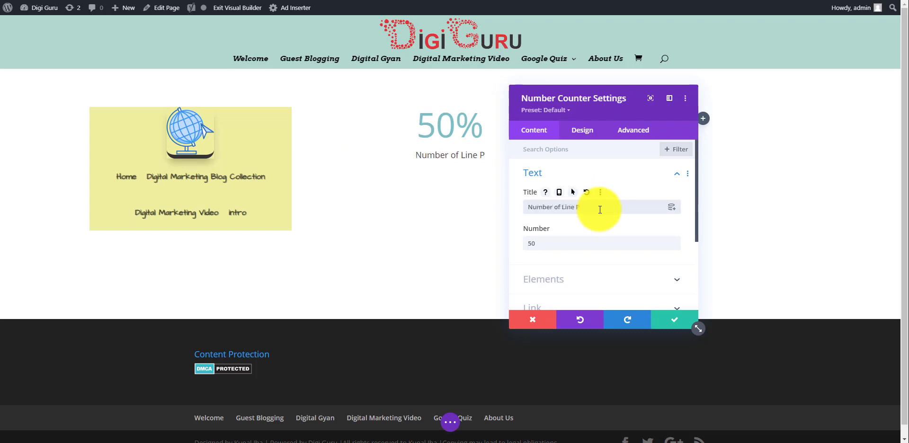
{"action": "type", "text": "Projects"}
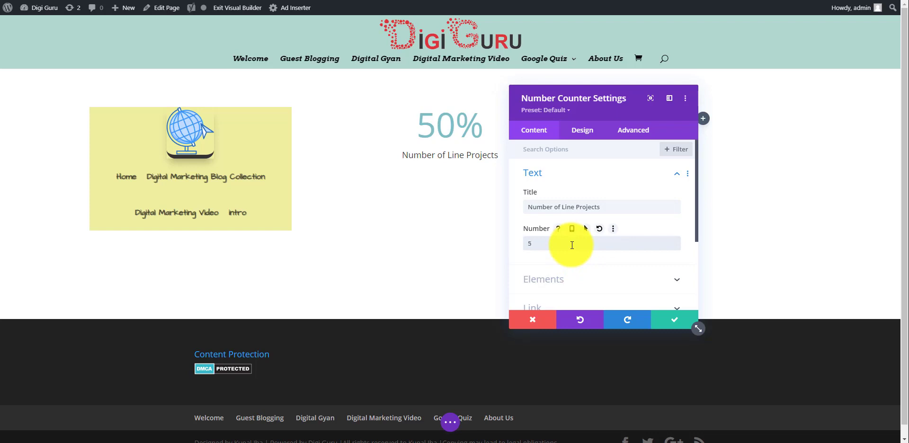
{"action": "key", "text": "BackSpace"}
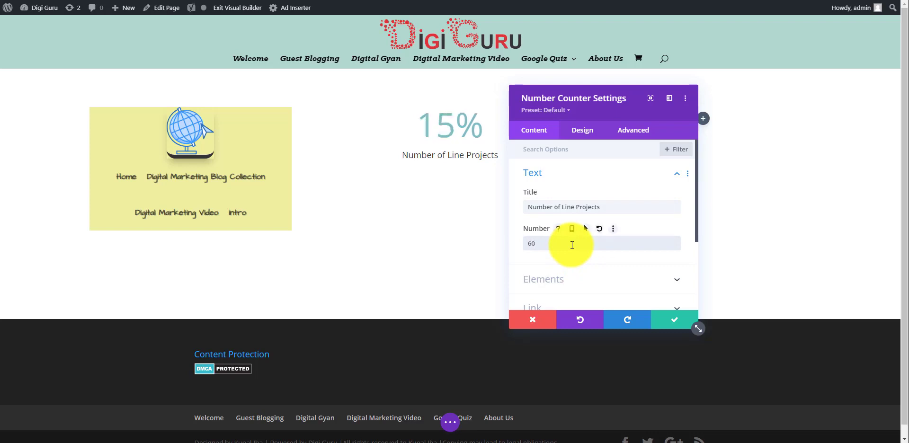
Switch off the counter's percent sign and expand its Background options
{"action": "scroll", "coordinate": [573, 244], "scroll_direction": "down", "scroll_amount": 3}
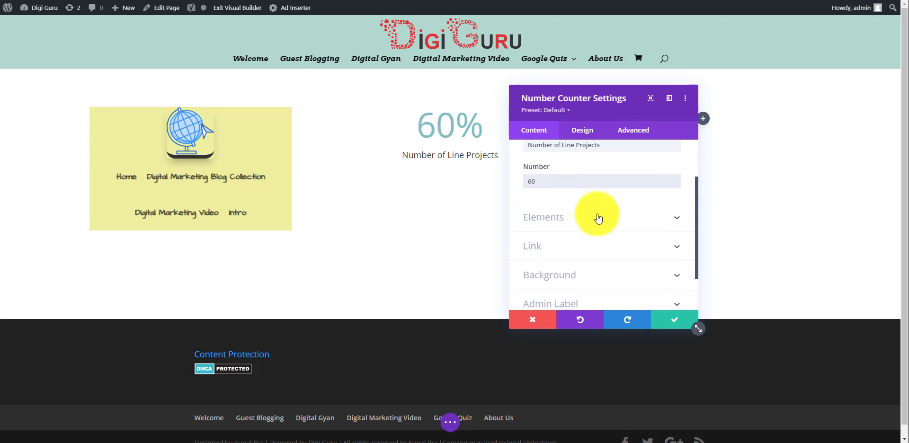
{"action": "left_click", "coordinate": [598, 217]}
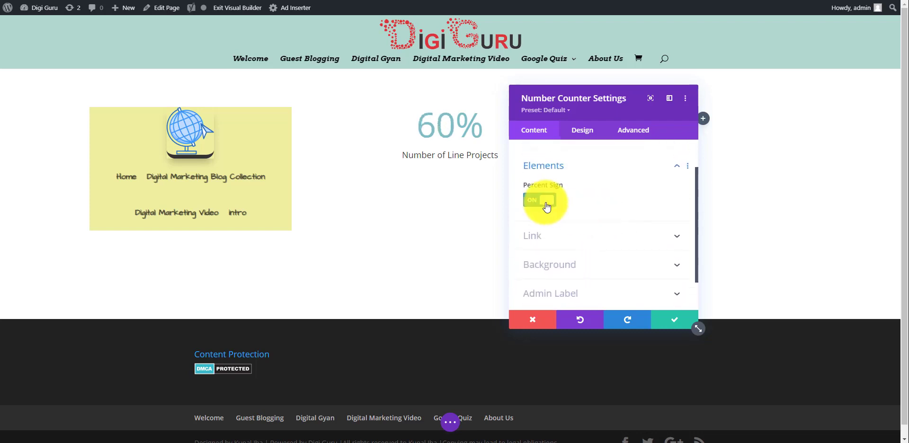
{"action": "left_click", "coordinate": [539, 199]}
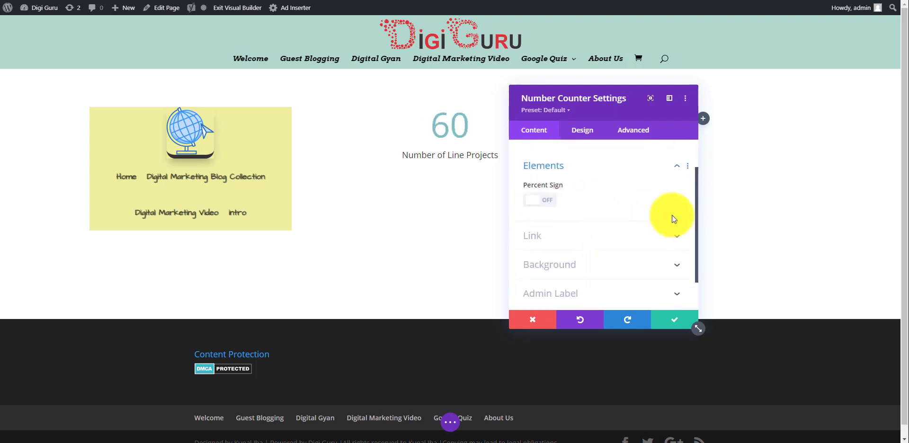
{"action": "scroll", "coordinate": [672, 215], "scroll_direction": "up", "scroll_amount": 1}
{"action": "scroll", "coordinate": [672, 215], "scroll_direction": "down", "scroll_amount": 2}
{"action": "scroll", "coordinate": [671, 215], "scroll_direction": "down", "scroll_amount": 1}
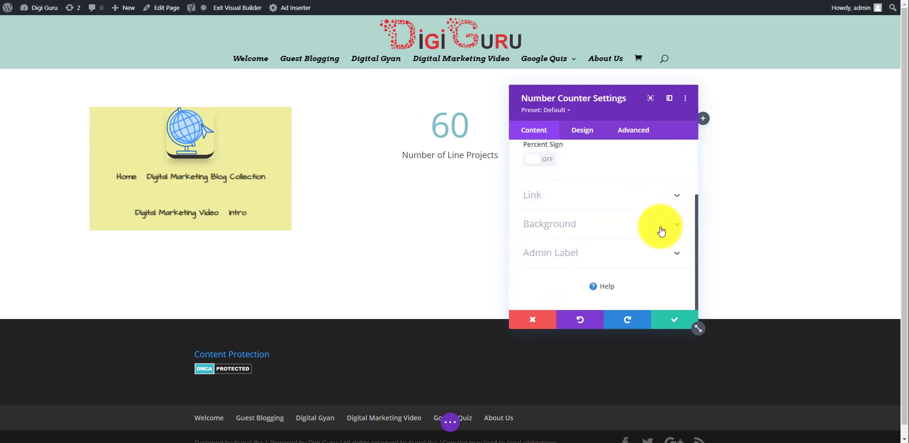
{"action": "left_click", "coordinate": [609, 229]}
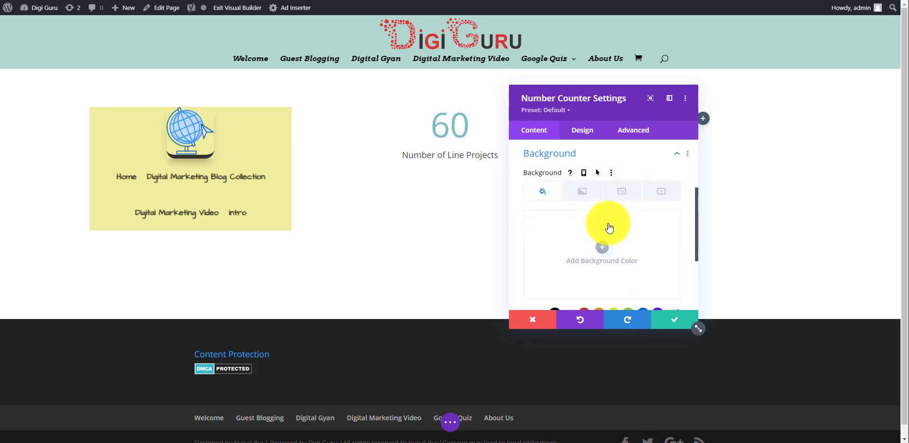
{"action": "scroll", "coordinate": [609, 228], "scroll_direction": "down", "scroll_amount": 5}
{"action": "scroll", "coordinate": [609, 229], "scroll_direction": "up", "scroll_amount": 5}
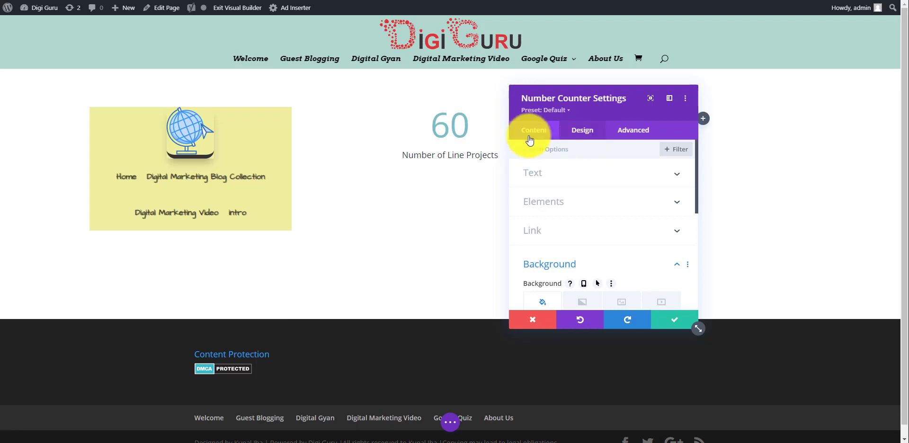
Give the counter a 45px top margin under Design > Spacing and save the settings
{"action": "left_click", "coordinate": [586, 135]}
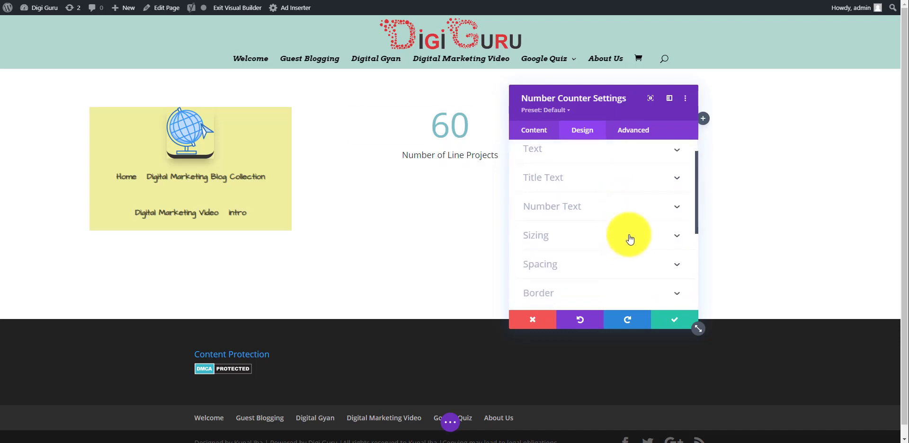
{"action": "left_click", "coordinate": [629, 241]}
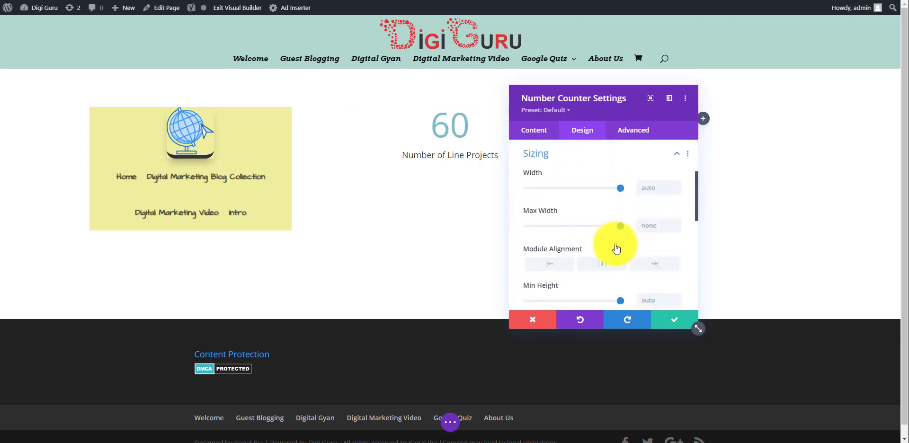
{"action": "scroll", "coordinate": [618, 245], "scroll_direction": "down", "scroll_amount": 4}
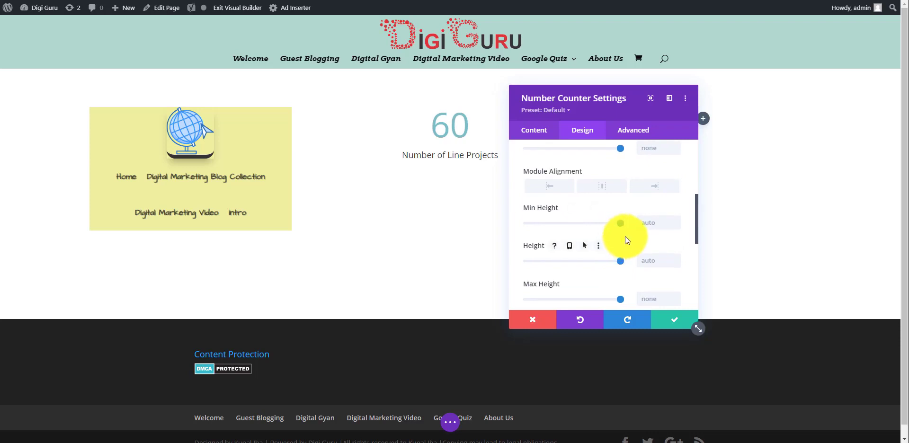
{"action": "scroll", "coordinate": [607, 235], "scroll_direction": "down", "scroll_amount": 2}
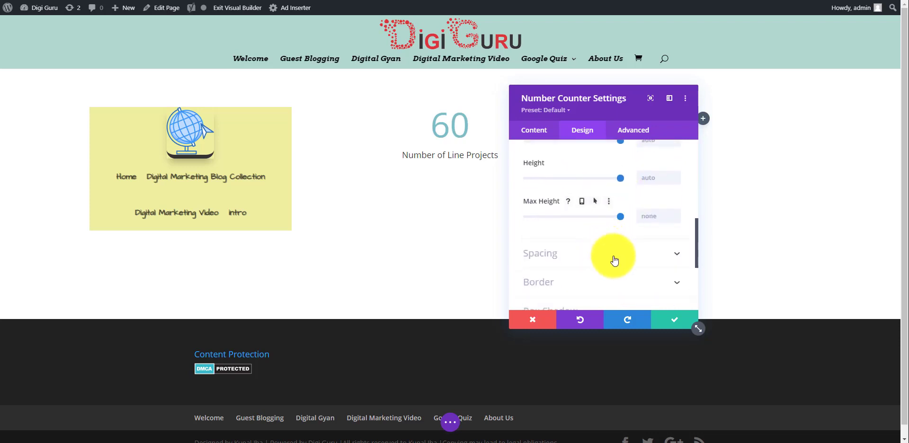
{"action": "left_click", "coordinate": [616, 256]}
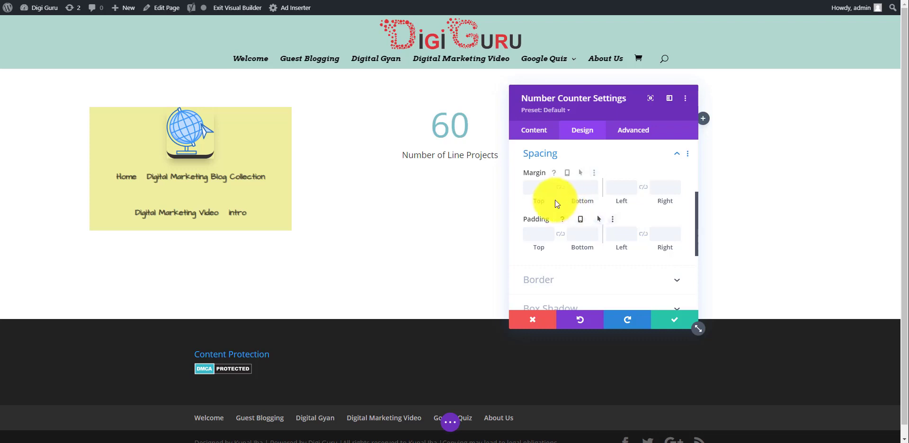
{"action": "left_click_drag", "start_coordinate": [537, 202], "coordinate": [564, 201]}
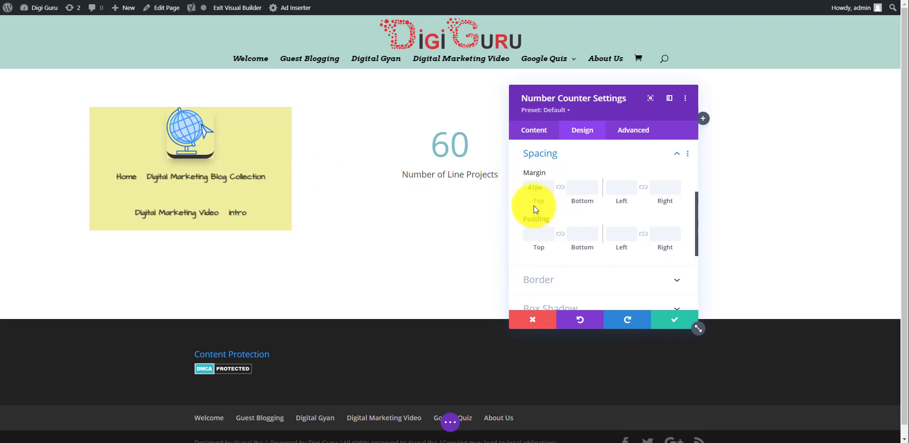
{"action": "left_click_drag", "start_coordinate": [537, 202], "coordinate": [542, 202]}
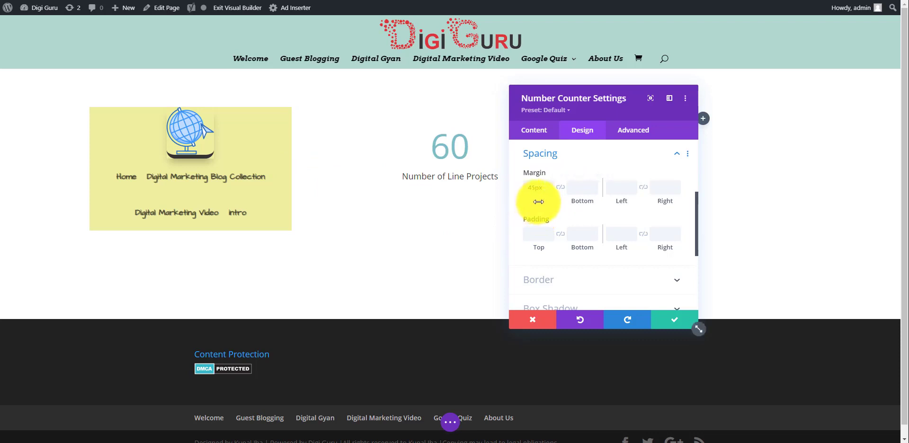
{"action": "left_click", "coordinate": [680, 323]}
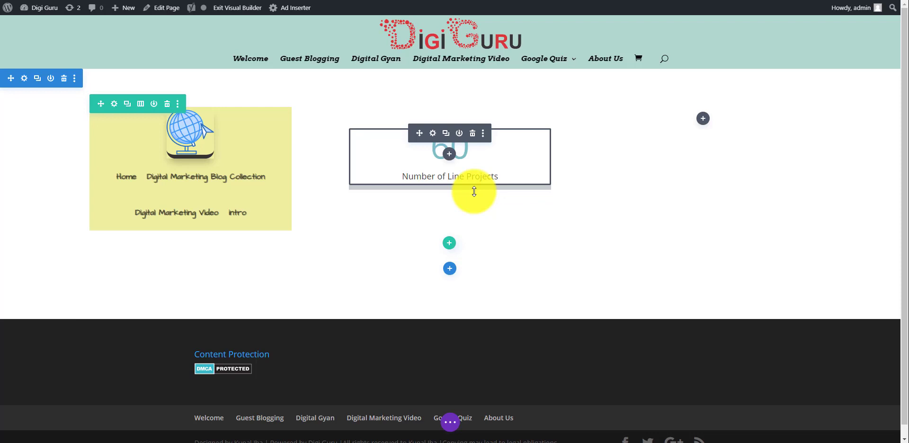
Insert a Person module into the empty right-hand column
{"action": "left_click", "coordinate": [702, 119]}
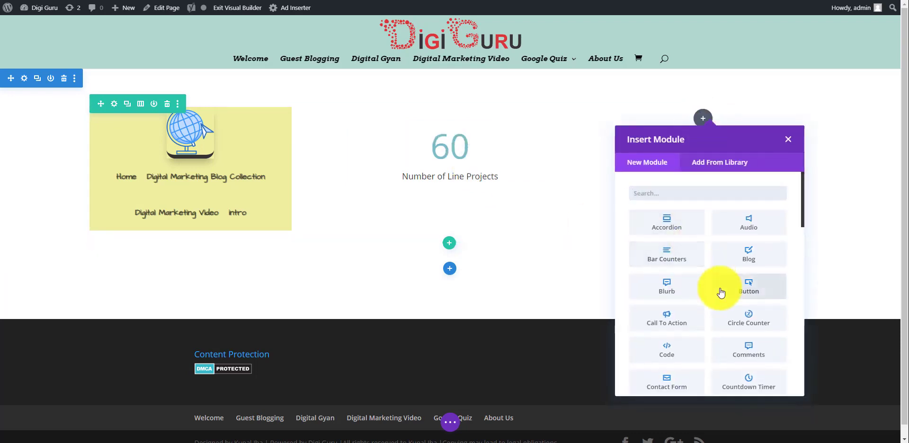
{"action": "scroll", "coordinate": [720, 293], "scroll_direction": "down", "scroll_amount": 5}
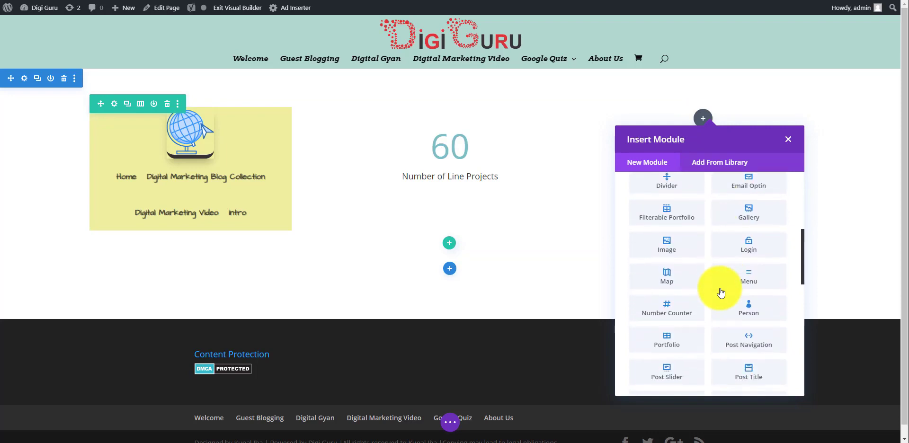
{"action": "scroll", "coordinate": [720, 292], "scroll_direction": "down", "scroll_amount": 1}
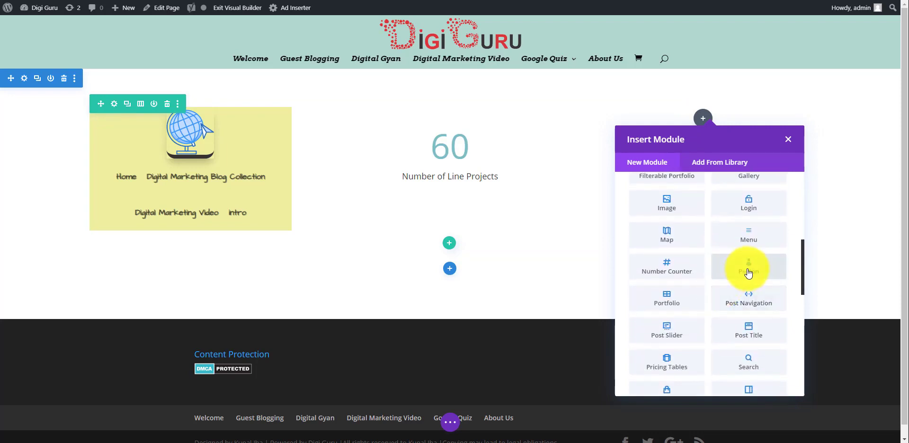
{"action": "left_click", "coordinate": [747, 269]}
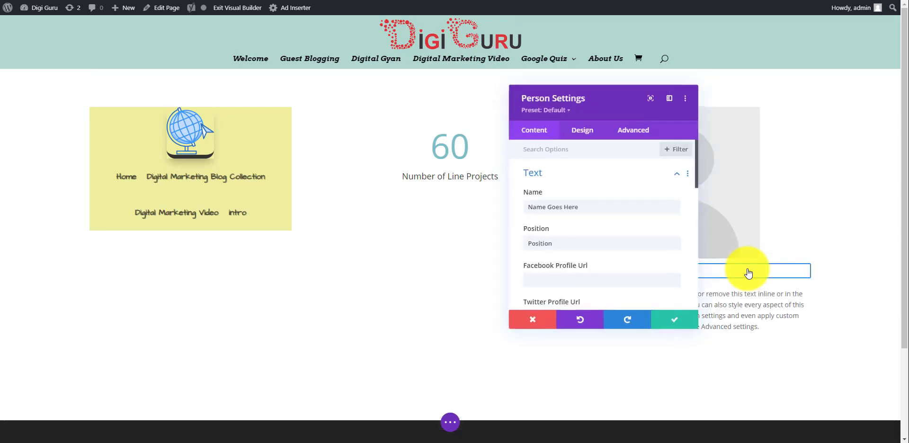
Replace the placeholder name with the person's name and set the position to 'Digital Marketing Expert'
{"action": "left_click_drag", "start_coordinate": [605, 97], "coordinate": [328, 82]}
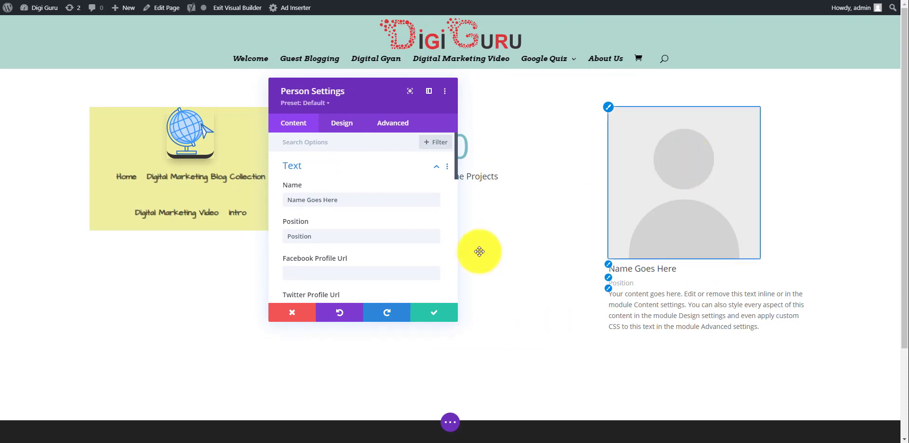
{"action": "left_click", "coordinate": [407, 204]}
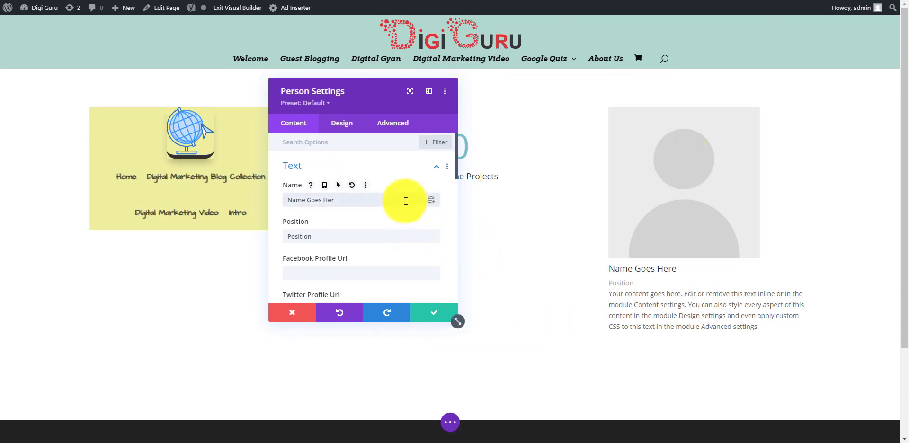
{"action": "key", "text": "BackSpace"}
{"action": "key", "text": "BackSpace"}
{"action": "key", "text": "BackSpace"}
{"action": "key", "text": "BackSpace"}
{"action": "key", "text": "BackSpace"}
{"action": "key", "text": "BackSpace"}
{"action": "key", "text": "BackSpace"}
{"action": "key", "text": "BackSpace"}
{"action": "key", "text": "BackSpace"}
{"action": "key", "text": "BackSpace"}
{"action": "key", "text": "BackSpace"}
{"action": "key", "text": "BackSpace"}
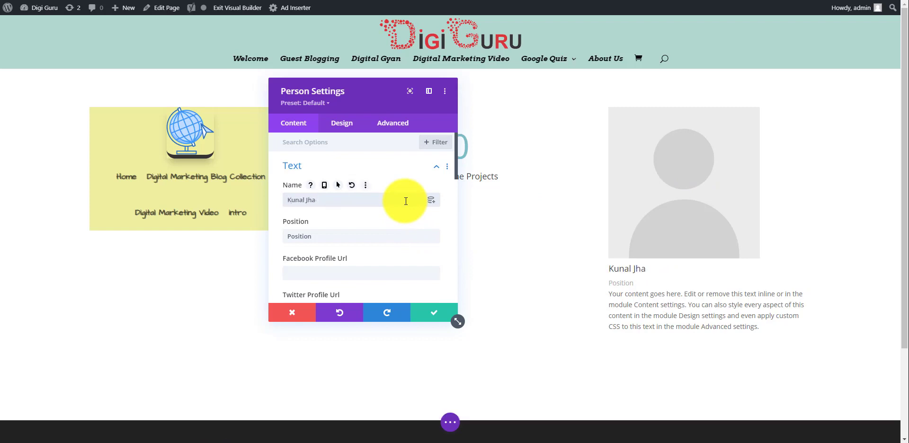
{"action": "left_click", "coordinate": [370, 235]}
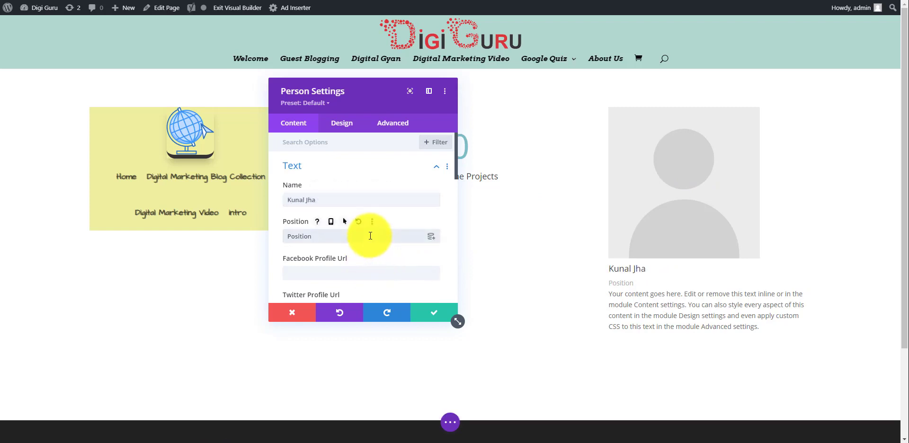
{"action": "key", "text": "BackSpace"}
{"action": "key", "text": "BackSpace"}
{"action": "key", "text": "BackSpace"}
{"action": "key", "text": "BackSpace"}
{"action": "key", "text": "BackSpace"}
{"action": "key", "text": "BackSpace"}
{"action": "key", "text": "BackSpace"}
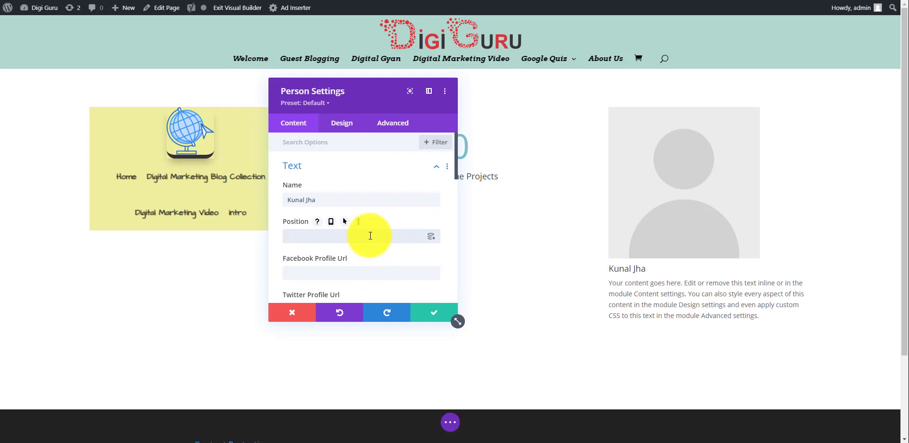
{"action": "type", "text": "Digital Marketing Expert"}
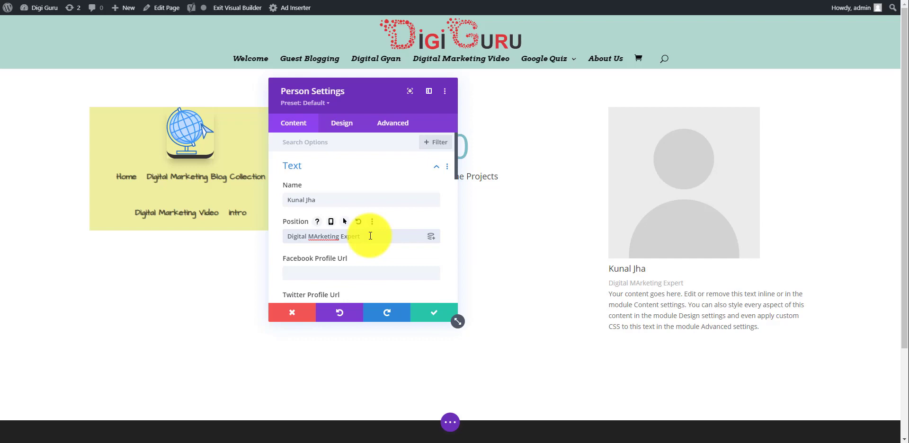
Fill the Facebook, Twitter, Google+ and LinkedIn profile URLs with '#' placeholders
{"action": "left_click", "coordinate": [629, 283]}
{"action": "scroll", "coordinate": [392, 239], "scroll_direction": "down", "scroll_amount": 1}
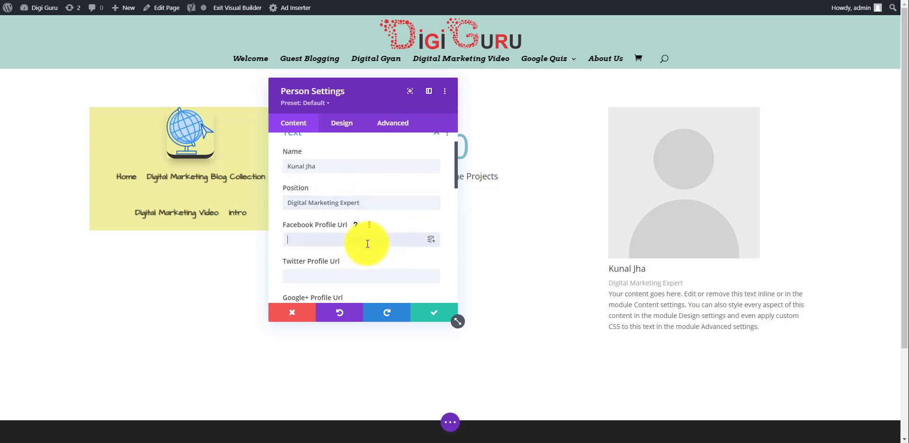
{"action": "type", "text": "#"}
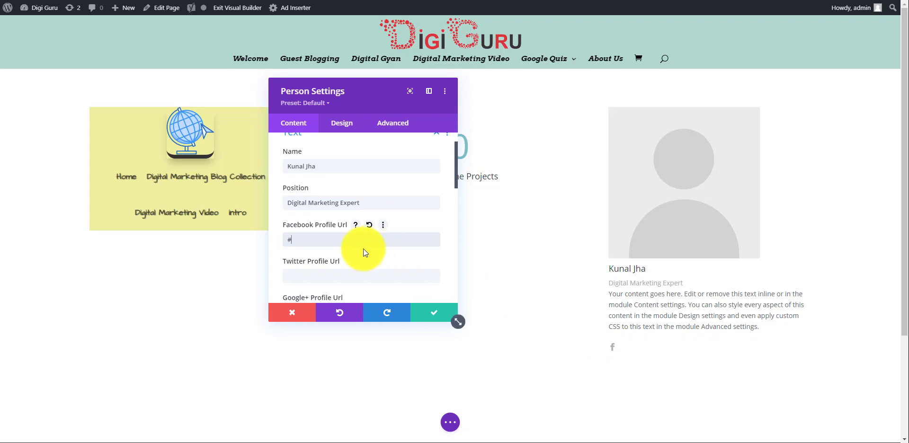
{"action": "scroll", "coordinate": [363, 248], "scroll_direction": "down", "scroll_amount": 1}
{"action": "left_click", "coordinate": [350, 254]}
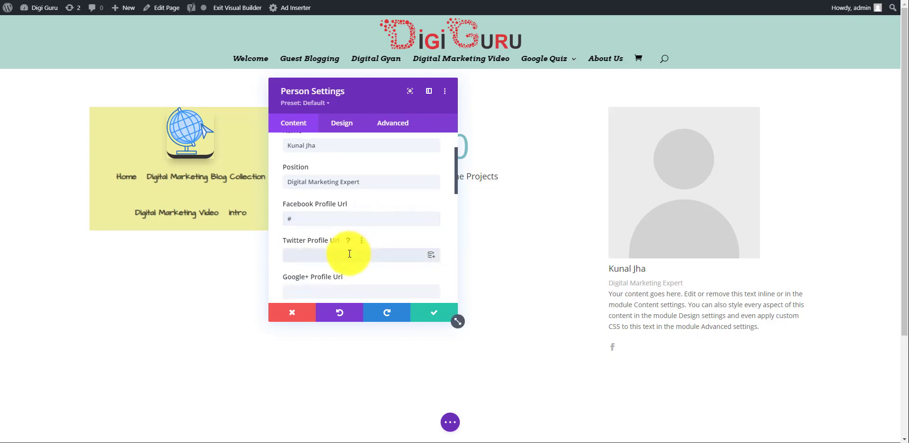
{"action": "type", "text": "#"}
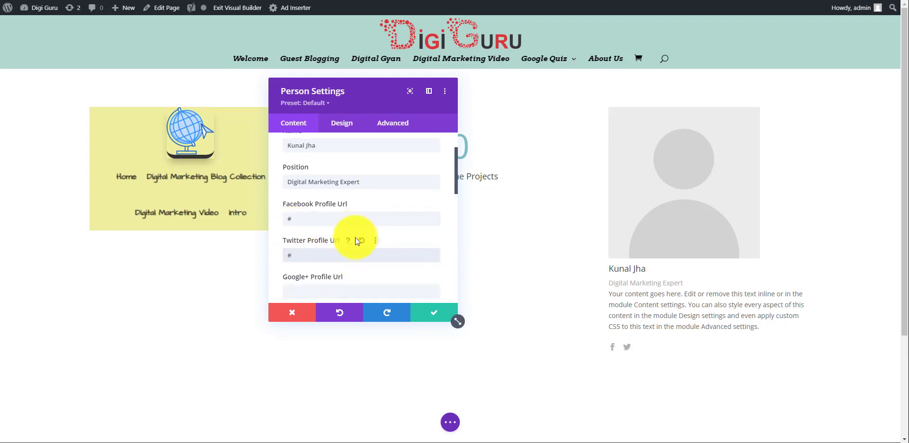
{"action": "scroll", "coordinate": [362, 238], "scroll_direction": "down", "scroll_amount": 3}
{"action": "left_click", "coordinate": [307, 235]}
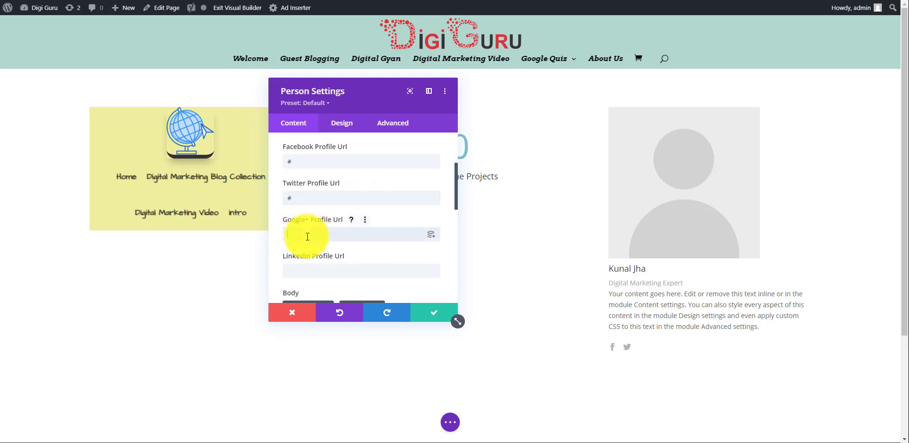
{"action": "type", "text": "#"}
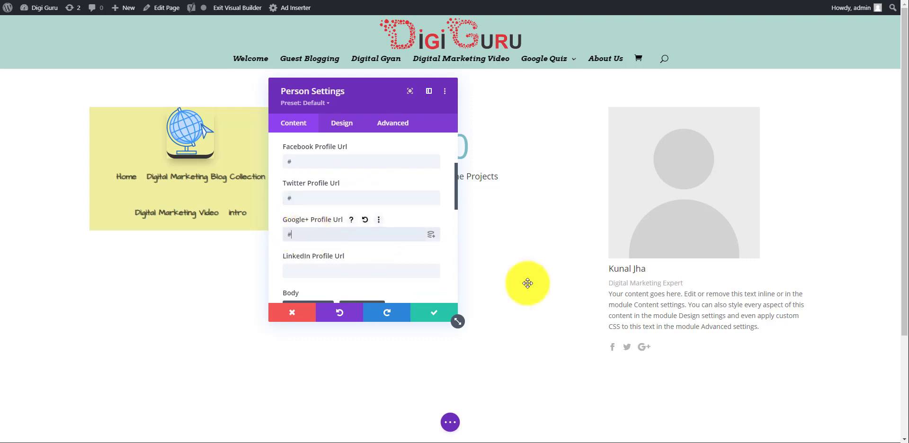
{"action": "scroll", "coordinate": [392, 228], "scroll_direction": "down", "scroll_amount": 1}
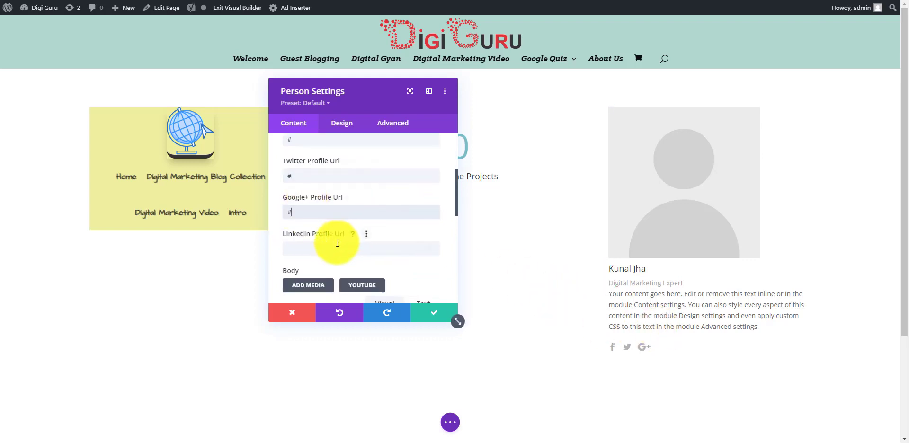
{"action": "left_click", "coordinate": [338, 243]}
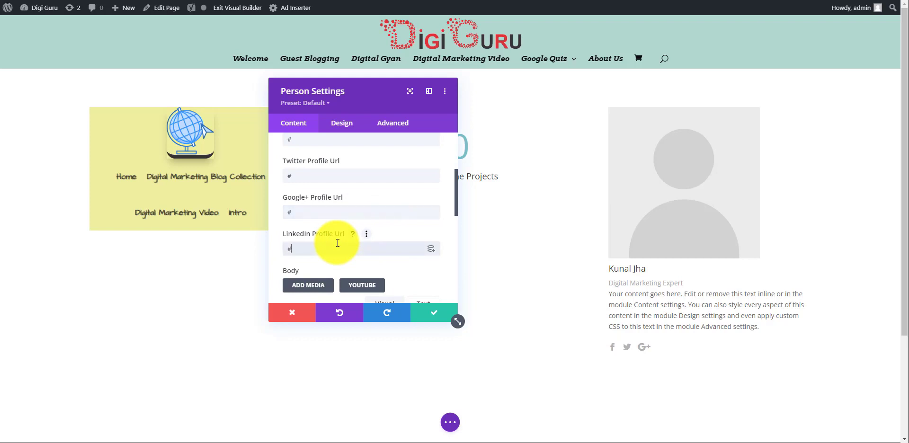
{"action": "type", "text": "#"}
{"action": "scroll", "coordinate": [377, 244], "scroll_direction": "down", "scroll_amount": 2}
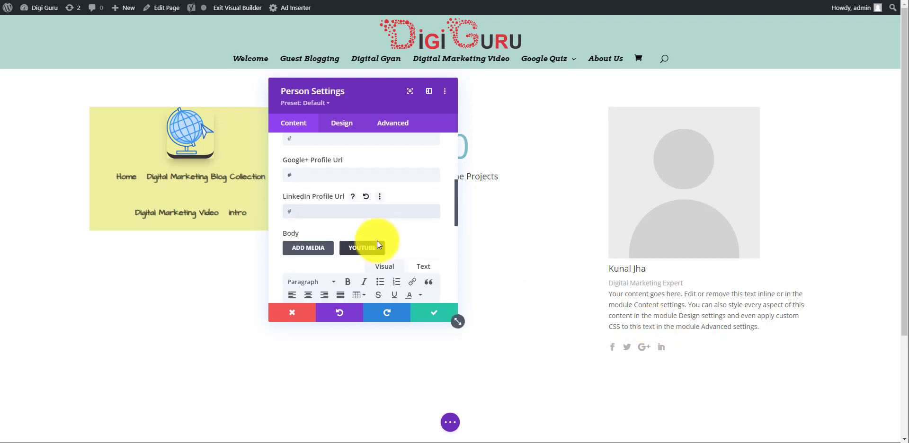
{"action": "scroll", "coordinate": [376, 240], "scroll_direction": "down", "scroll_amount": 5}
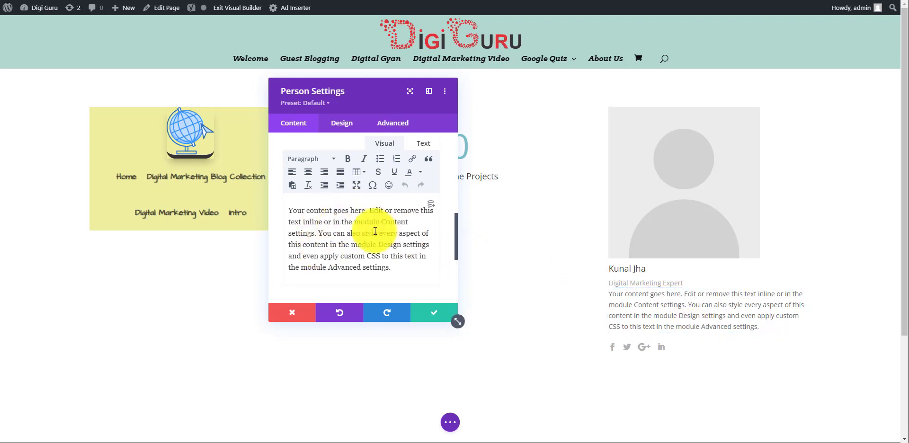
{"action": "scroll", "coordinate": [375, 231], "scroll_direction": "down", "scroll_amount": 5}
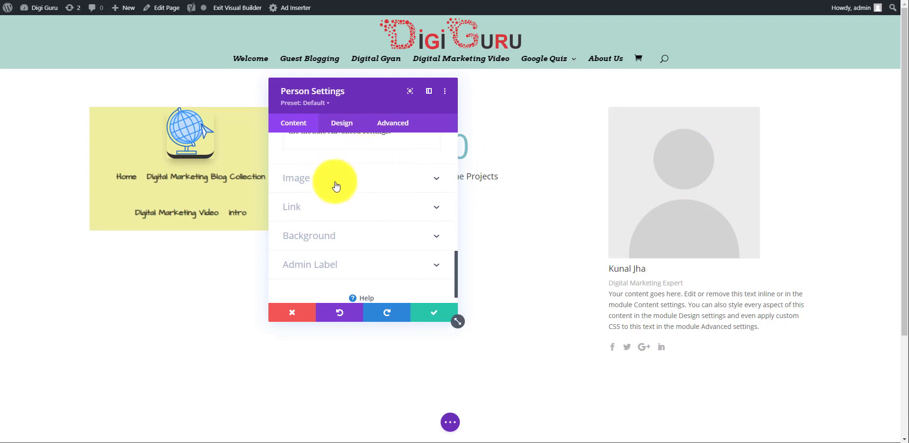
Set the person's image to the dark party photo from the media library
{"action": "left_click", "coordinate": [369, 180]}
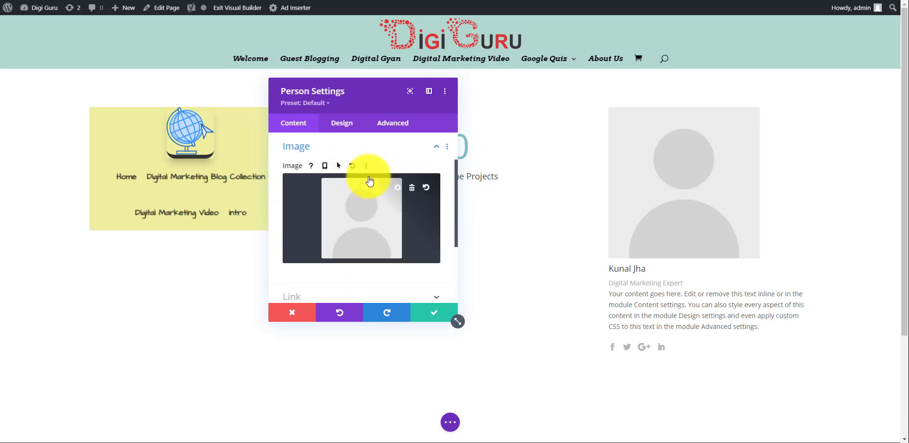
{"action": "left_click", "coordinate": [357, 223]}
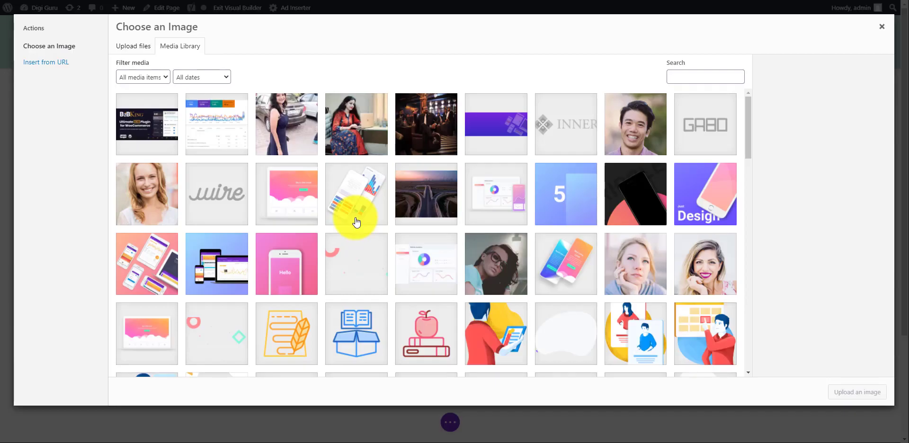
{"action": "left_click", "coordinate": [426, 118]}
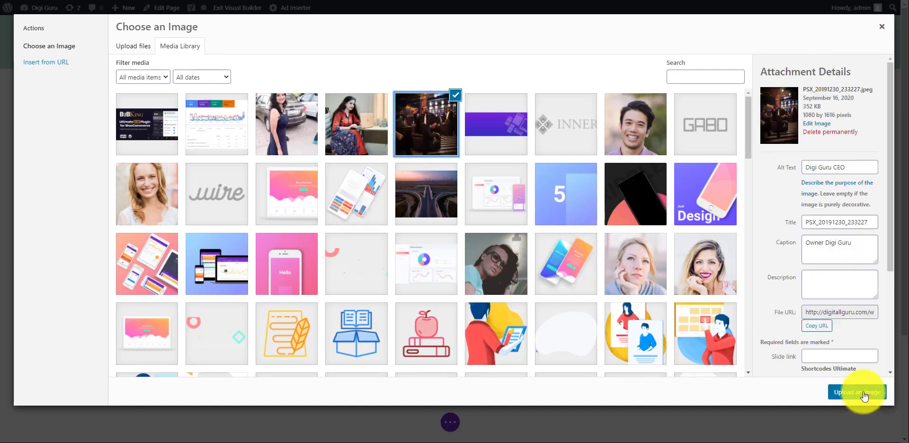
{"action": "left_click", "coordinate": [862, 393]}
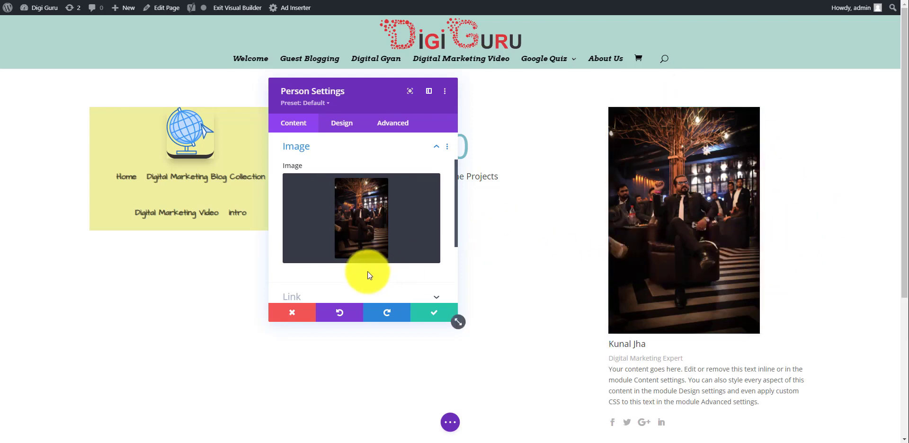
Expand the Person module's Background options, then move to its Design settings
{"action": "scroll", "coordinate": [367, 271], "scroll_direction": "down", "scroll_amount": 3}
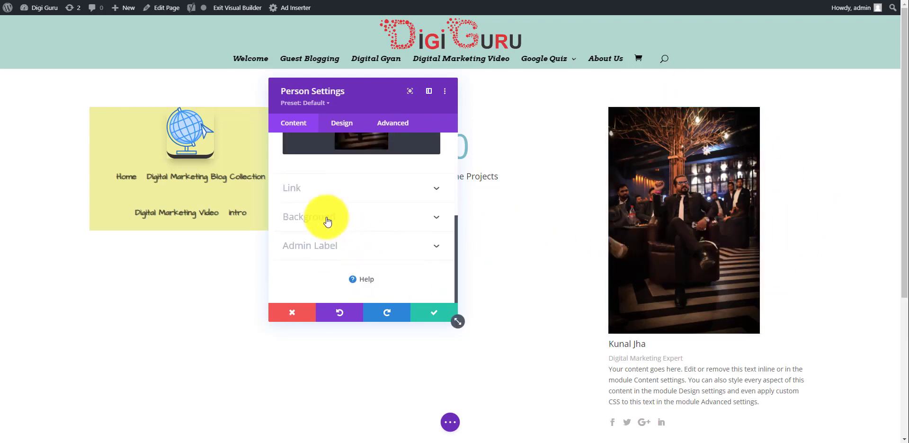
{"action": "left_click", "coordinate": [363, 218]}
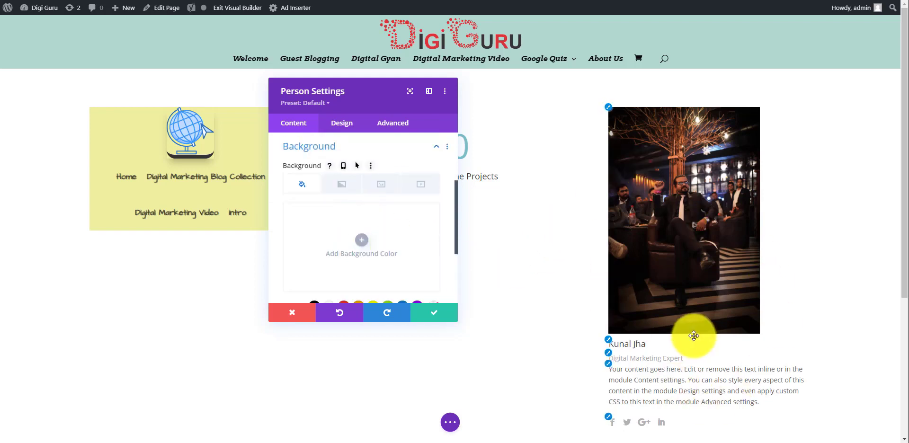
{"action": "left_click", "coordinate": [341, 124]}
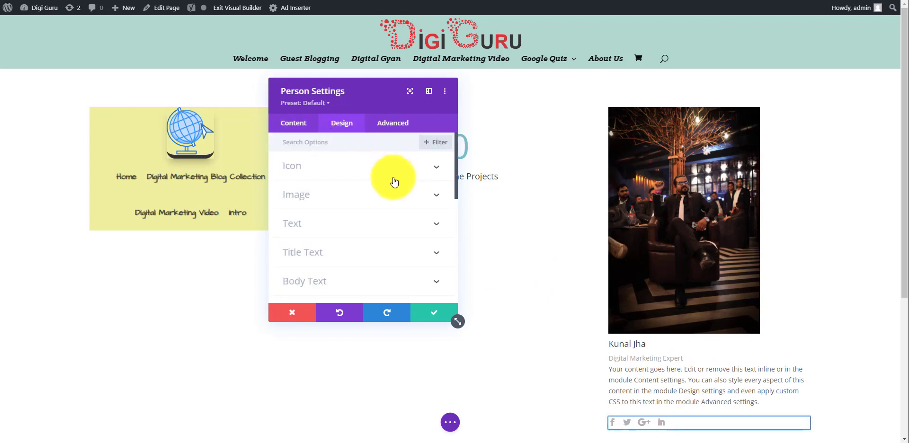
Strongly round all four corners of the person's photo
{"action": "left_click", "coordinate": [386, 193]}
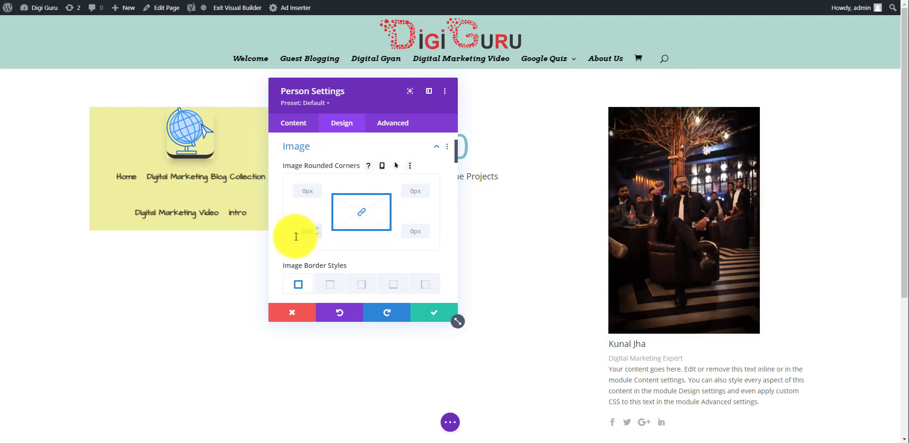
{"action": "left_click_drag", "start_coordinate": [310, 245], "coordinate": [315, 243]}
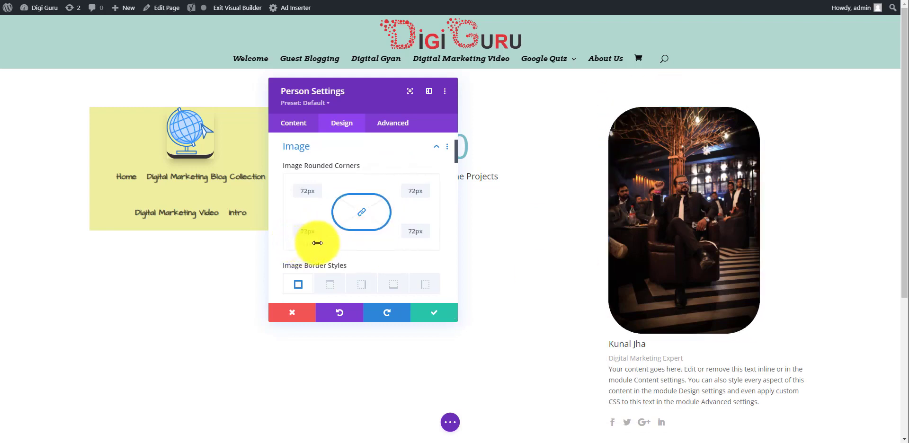
{"action": "scroll", "coordinate": [408, 238], "scroll_direction": "down", "scroll_amount": 1}
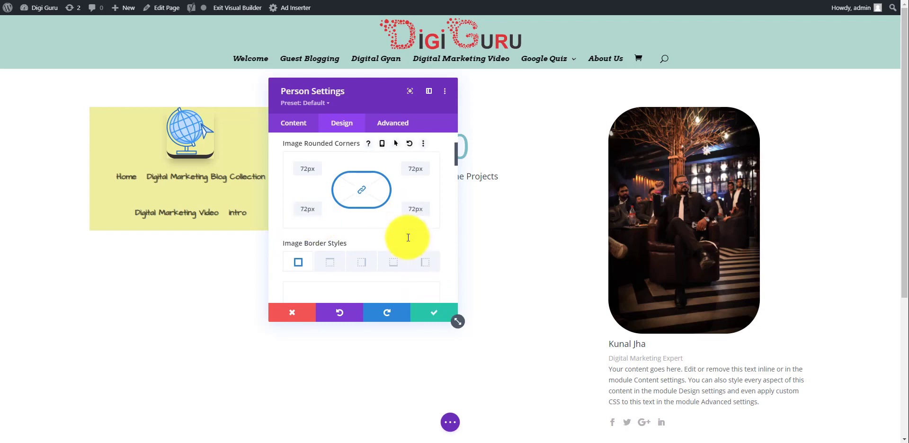
{"action": "scroll", "coordinate": [408, 237], "scroll_direction": "down", "scroll_amount": 1}
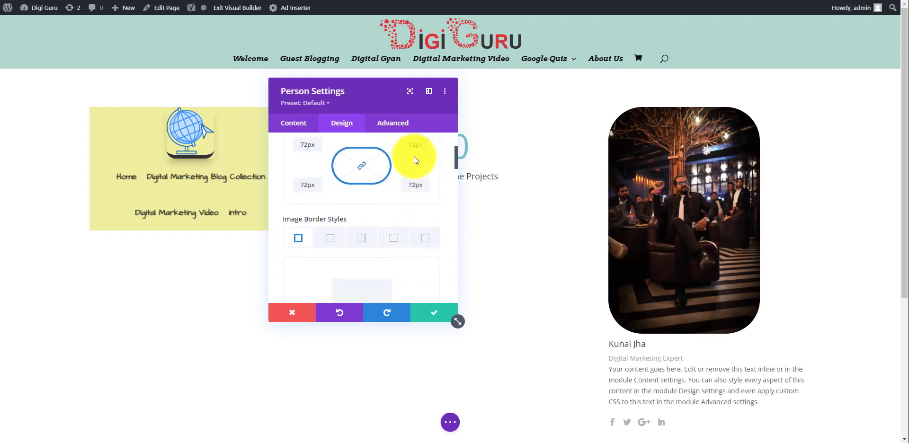
{"action": "left_click_drag", "start_coordinate": [416, 157], "coordinate": [417, 156]}
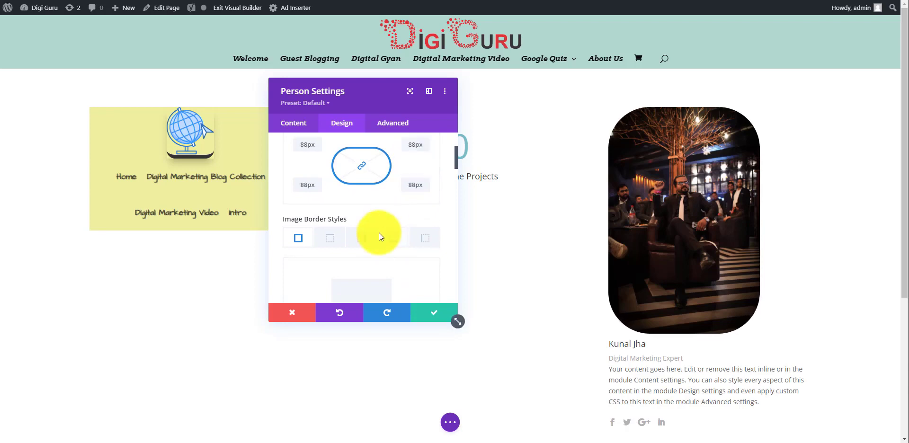
Add a box shadow preset to the photo with 24px horizontal offset and save
{"action": "scroll", "coordinate": [379, 232], "scroll_direction": "down", "scroll_amount": 3}
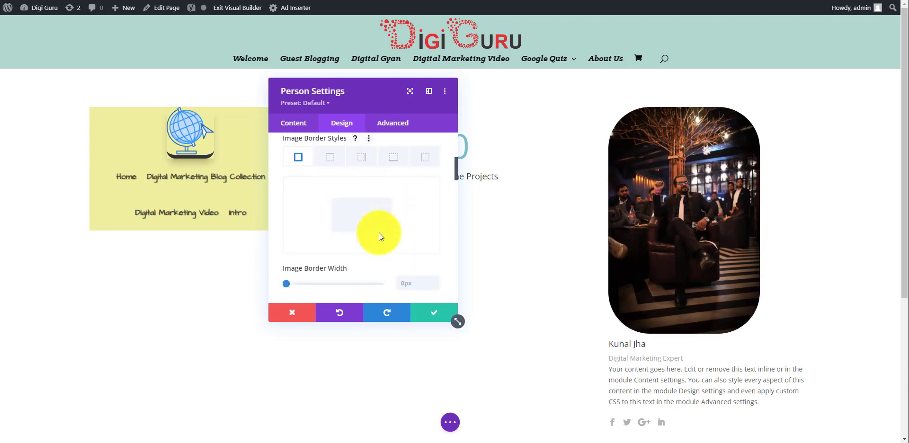
{"action": "scroll", "coordinate": [379, 232], "scroll_direction": "down", "scroll_amount": 6}
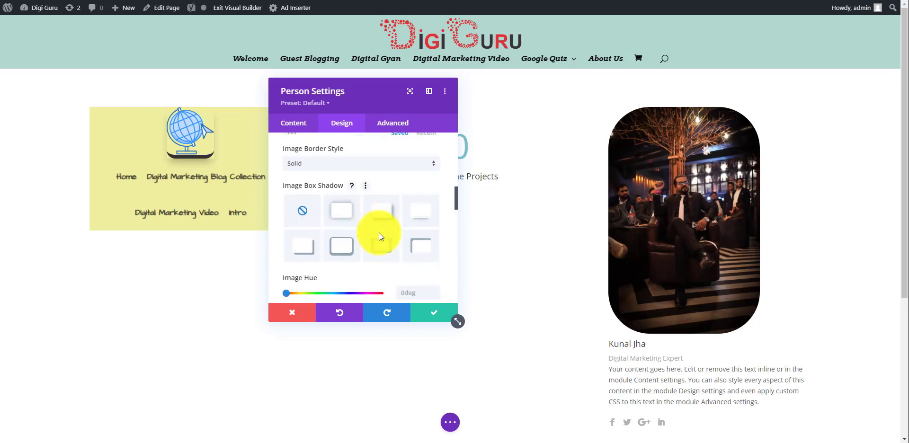
{"action": "left_click", "coordinate": [338, 211]}
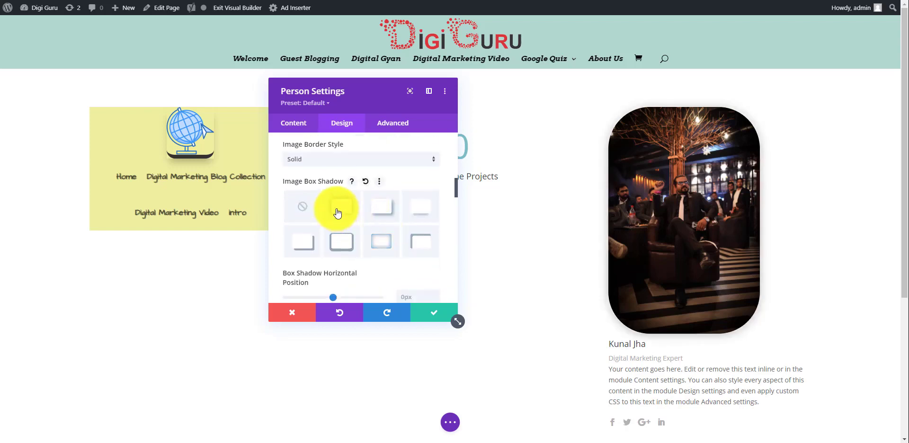
{"action": "left_click", "coordinate": [396, 215]}
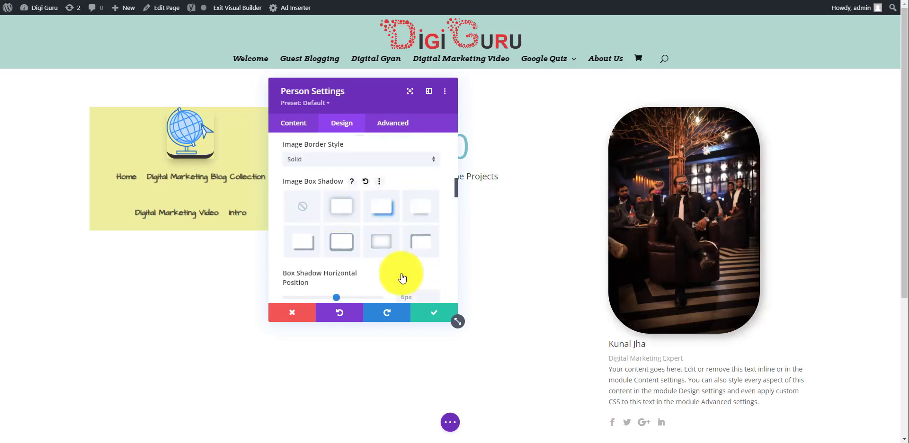
{"action": "scroll", "coordinate": [394, 268], "scroll_direction": "down", "scroll_amount": 1}
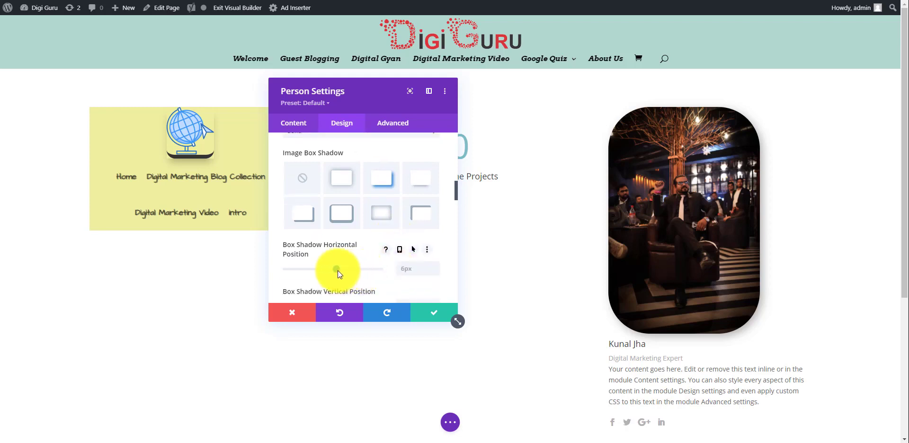
{"action": "left_click_drag", "start_coordinate": [346, 269], "coordinate": [361, 269]}
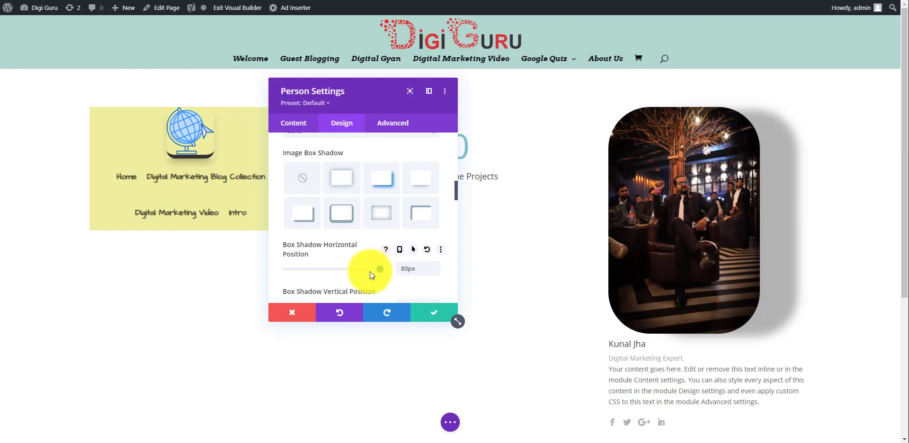
{"action": "left_click", "coordinate": [334, 269]}
{"action": "left_click_drag", "start_coordinate": [335, 272], "coordinate": [347, 271]}
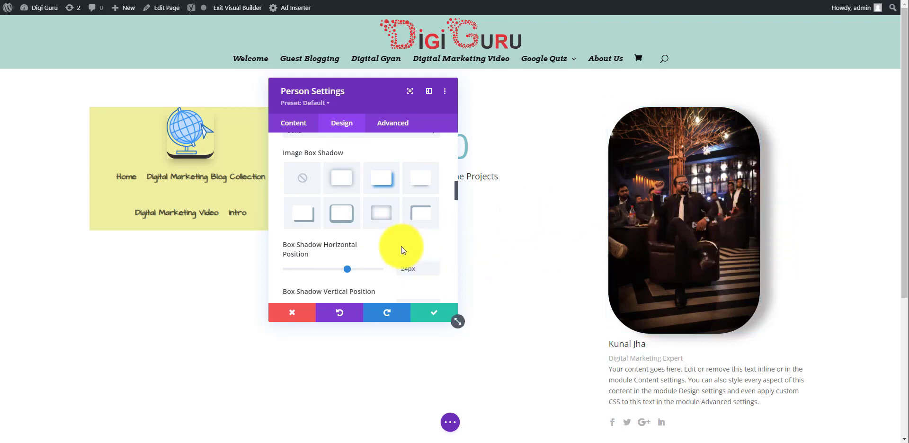
{"action": "scroll", "coordinate": [401, 247], "scroll_direction": "down", "scroll_amount": 2}
{"action": "scroll", "coordinate": [401, 247], "scroll_direction": "down", "scroll_amount": 5}
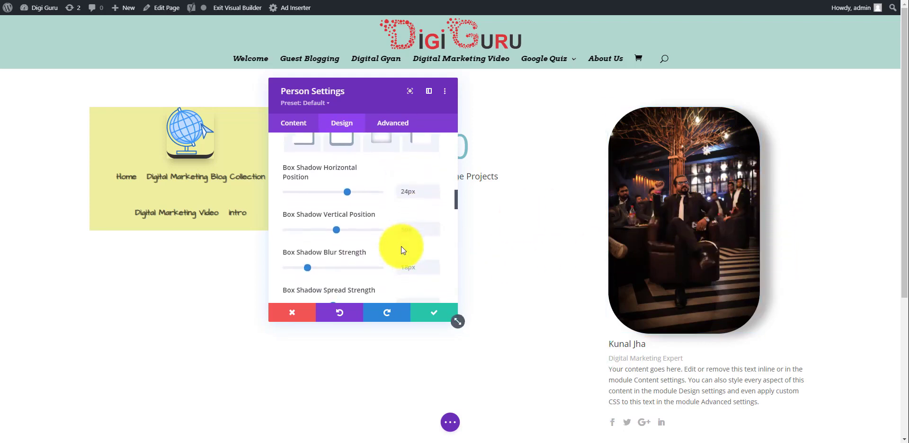
{"action": "scroll", "coordinate": [402, 246], "scroll_direction": "down", "scroll_amount": 6}
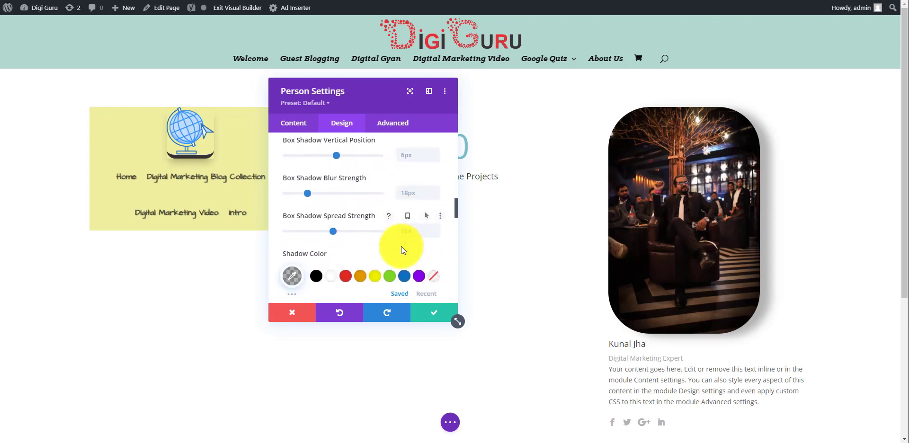
{"action": "scroll", "coordinate": [402, 246], "scroll_direction": "down", "scroll_amount": 6}
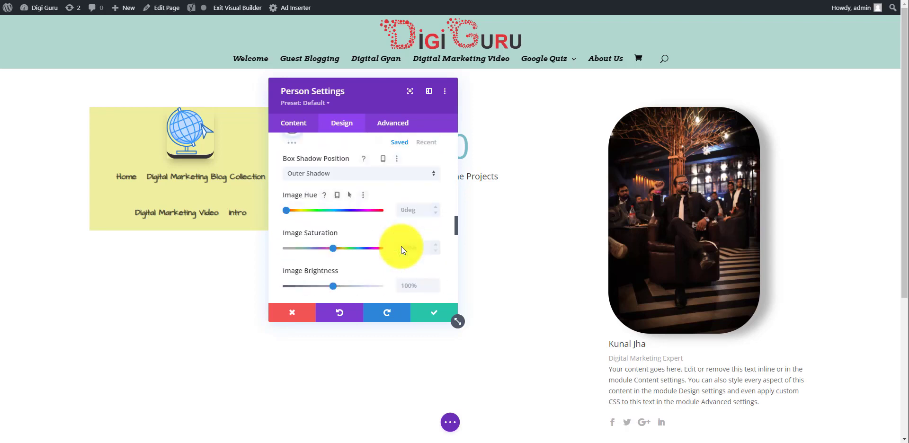
{"action": "left_click", "coordinate": [428, 321]}
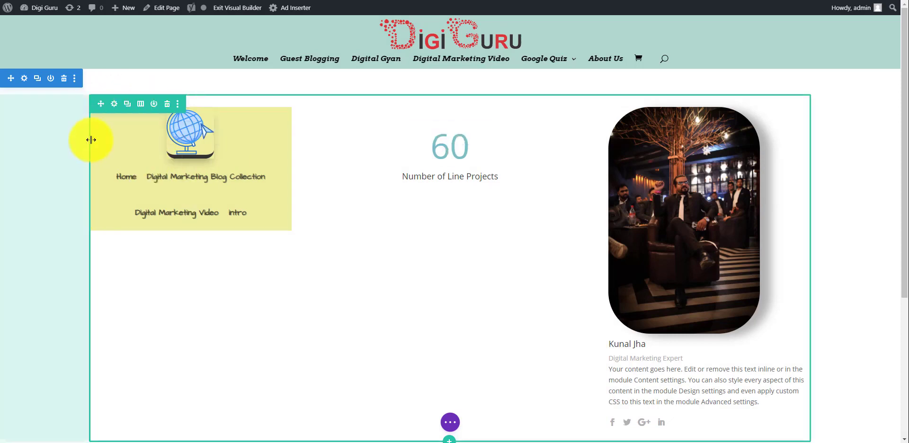
Turn on Equalize Column Heights for the row and widen it from 80% to 83%
{"action": "left_click", "coordinate": [115, 106]}
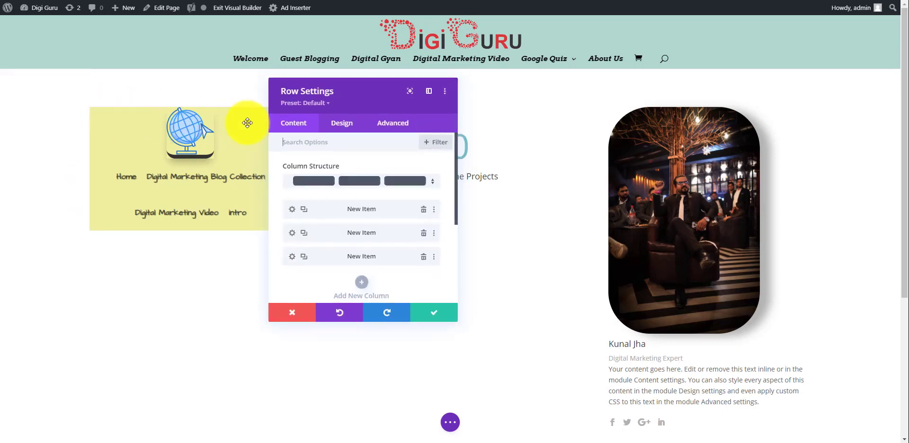
{"action": "left_click", "coordinate": [348, 128]}
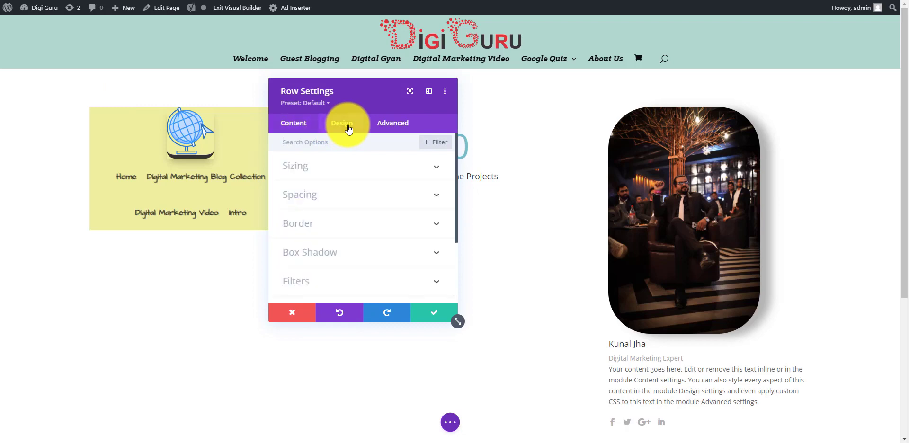
{"action": "left_click", "coordinate": [364, 174]}
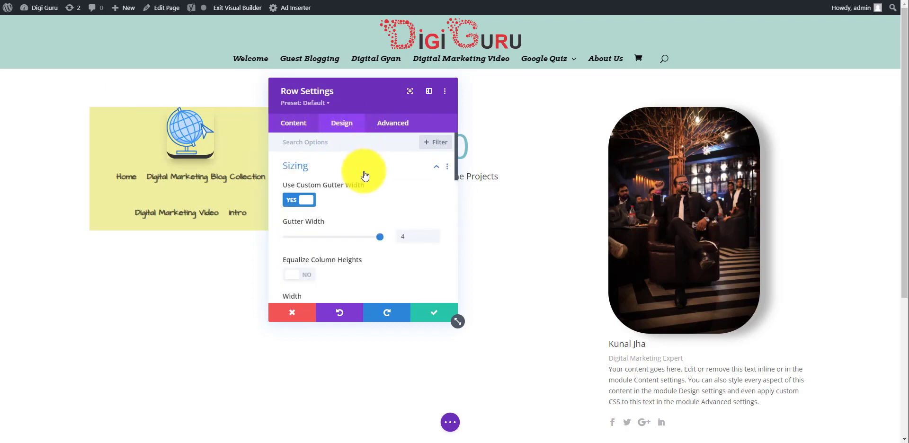
{"action": "scroll", "coordinate": [376, 192], "scroll_direction": "down", "scroll_amount": 2}
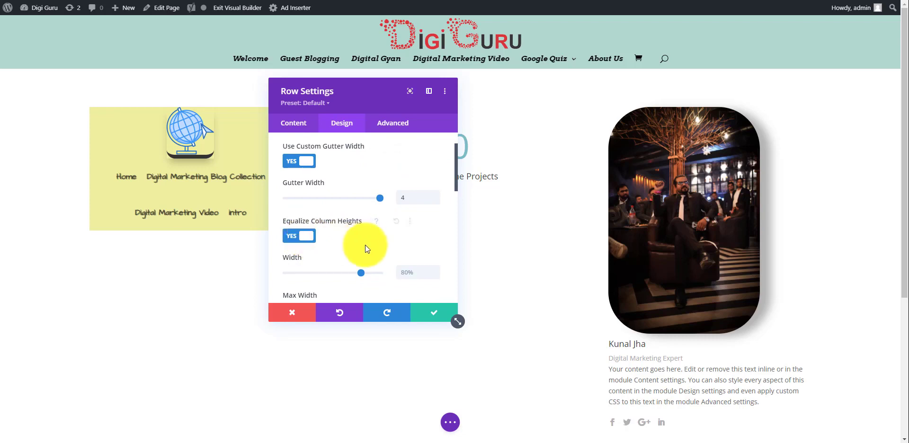
{"action": "mouse_move", "coordinate": [362, 274]}
{"action": "left_mouse_down"}
{"action": "mouse_move", "coordinate": [373, 274]}
{"action": "mouse_move", "coordinate": [365, 274]}
{"action": "left_mouse_up"}
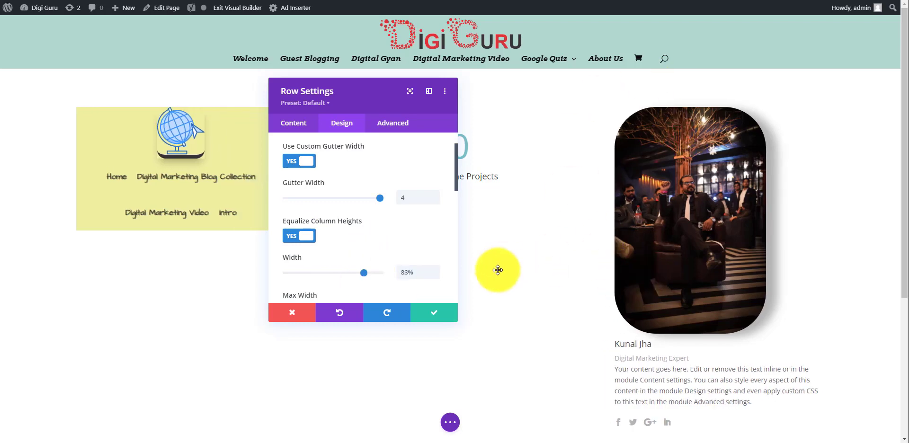
Save the row settings, scroll down the page, and try dragging the menu module
{"action": "left_click", "coordinate": [431, 311]}
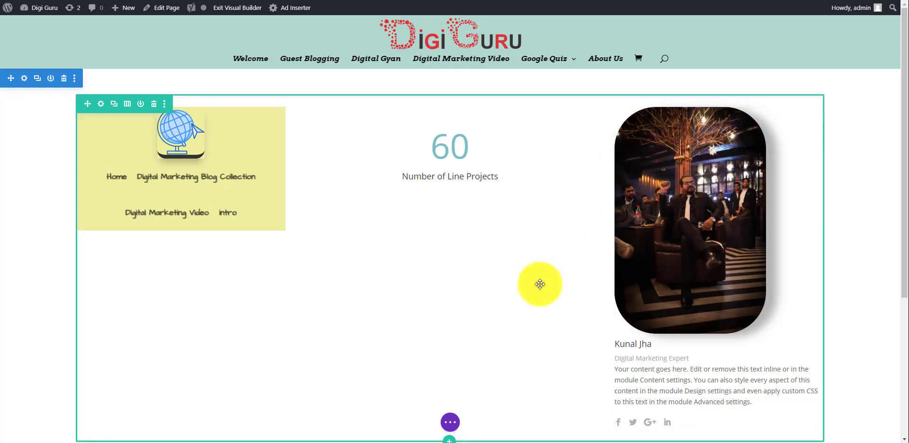
{"action": "scroll", "coordinate": [539, 284], "scroll_direction": "down", "scroll_amount": 1}
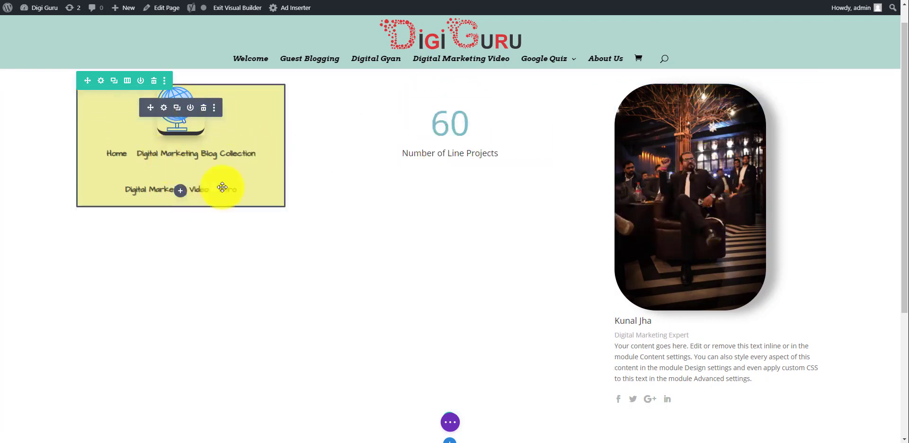
{"action": "left_click_drag", "start_coordinate": [242, 228], "coordinate": [295, 339]}
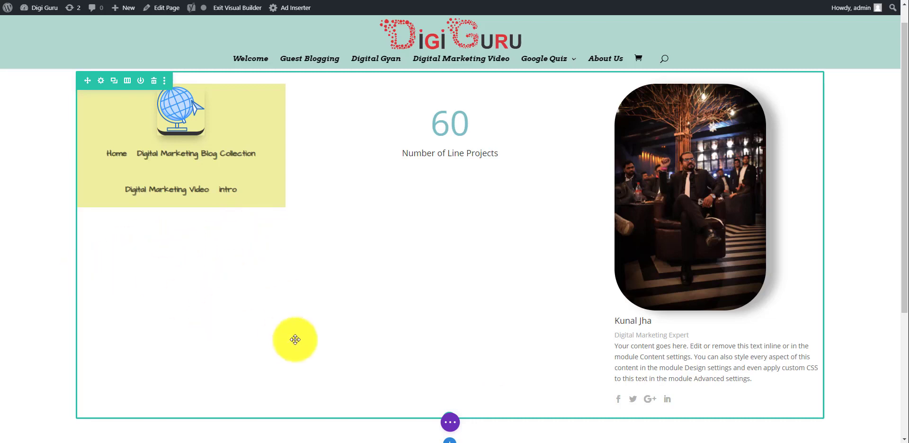